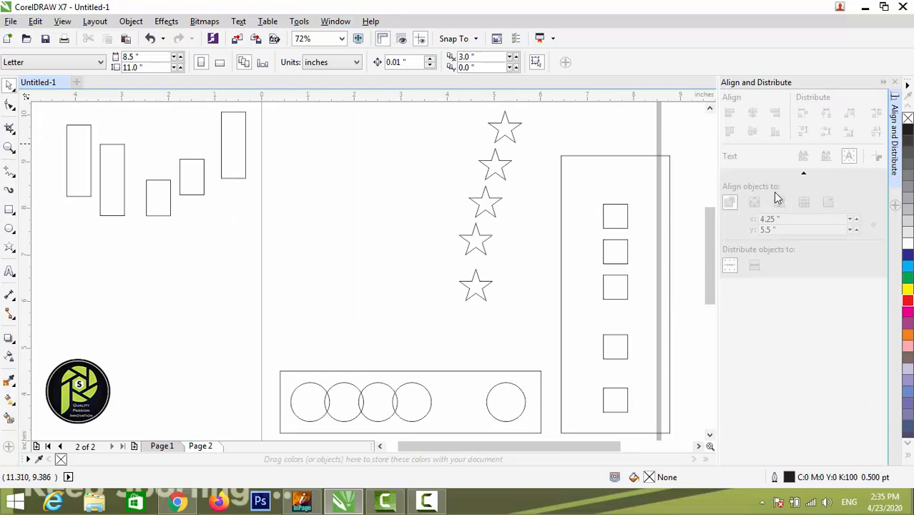
# Access the Align and Distribute docker from the list of available dockers.
pyautogui.click(325, 24)
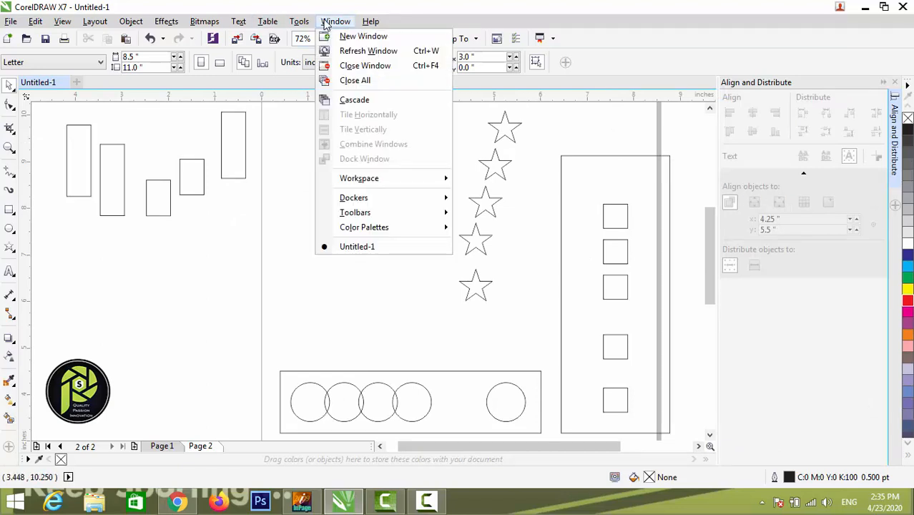
pyautogui.moveTo(406, 198)
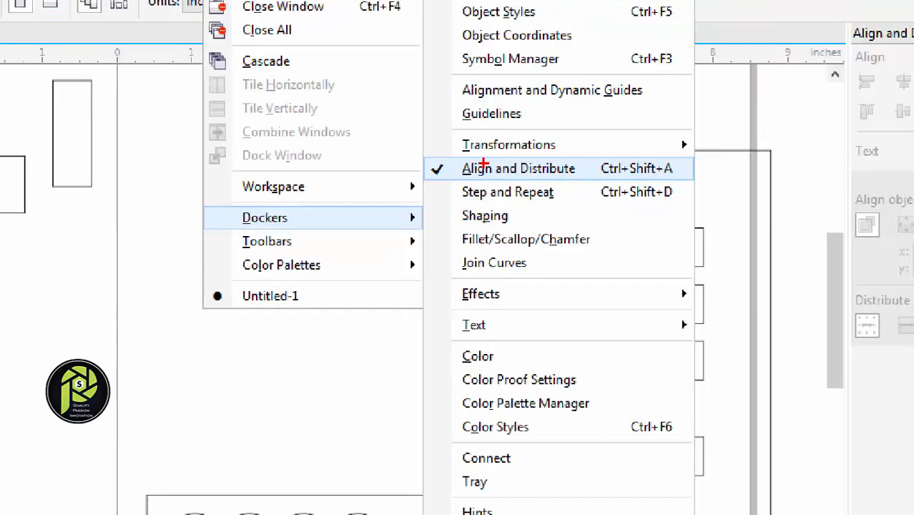
pyautogui.click(484, 165)
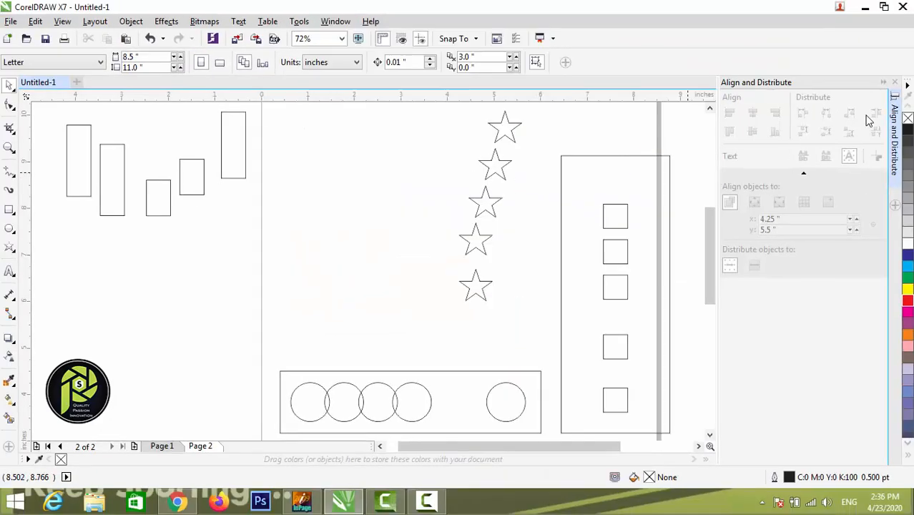
# Distribute the five squares in the tall rectangle evenly by their top edges.
pyautogui.moveTo(548, 190); pyautogui.dragTo(679, 418)
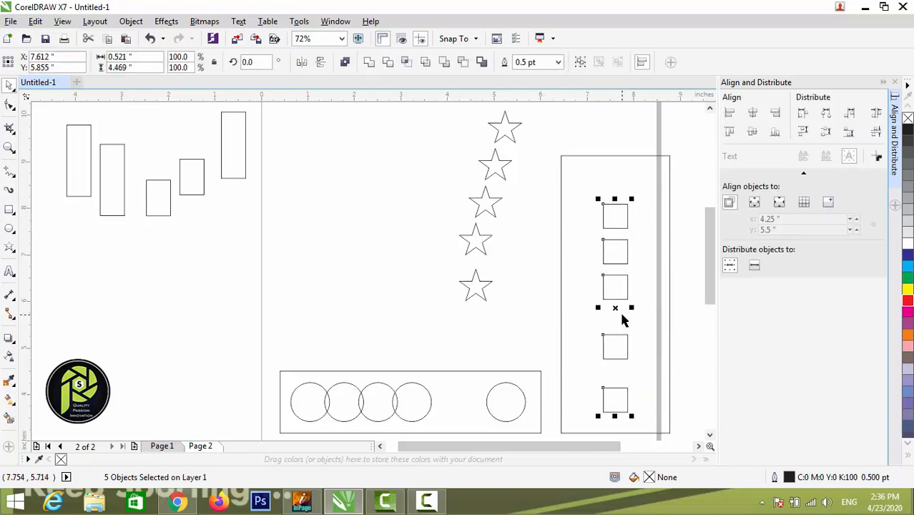
pyautogui.press('F2')
pyautogui.moveTo(567, 176); pyautogui.dragTo(679, 429)
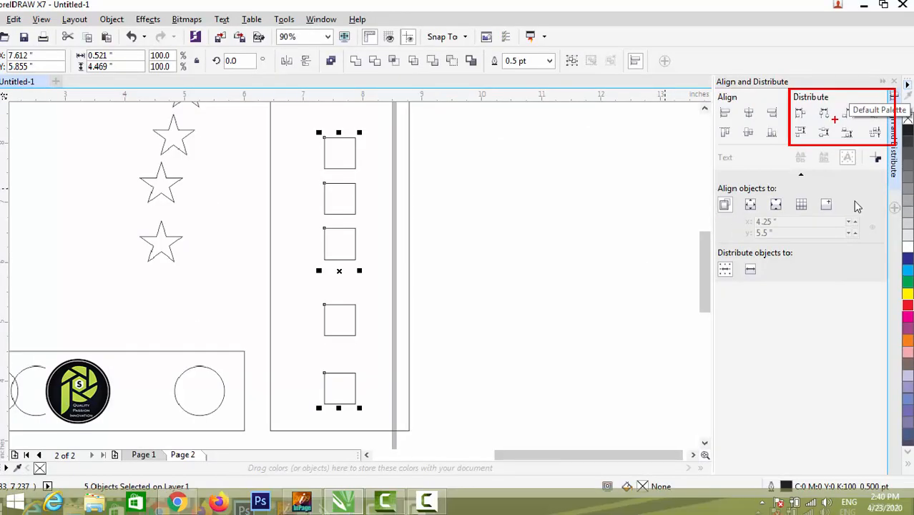
pyautogui.click(805, 134)
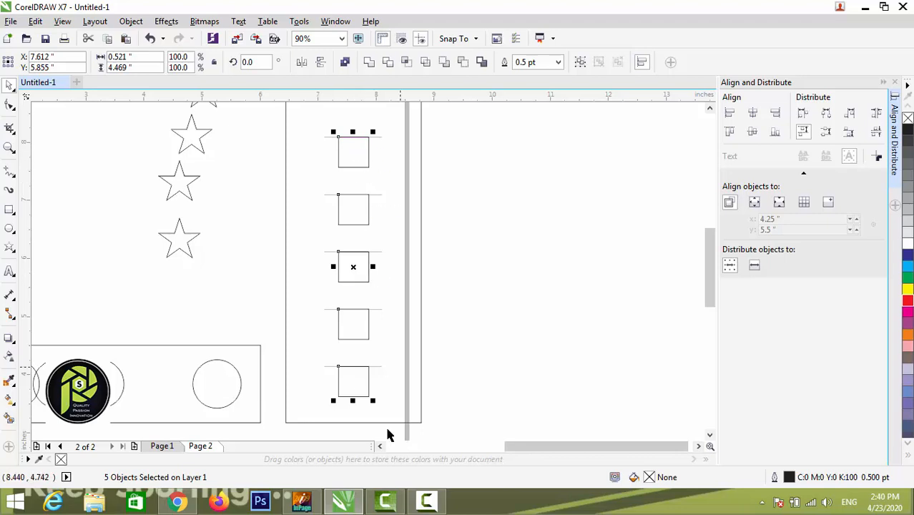
pyautogui.click(631, 238)
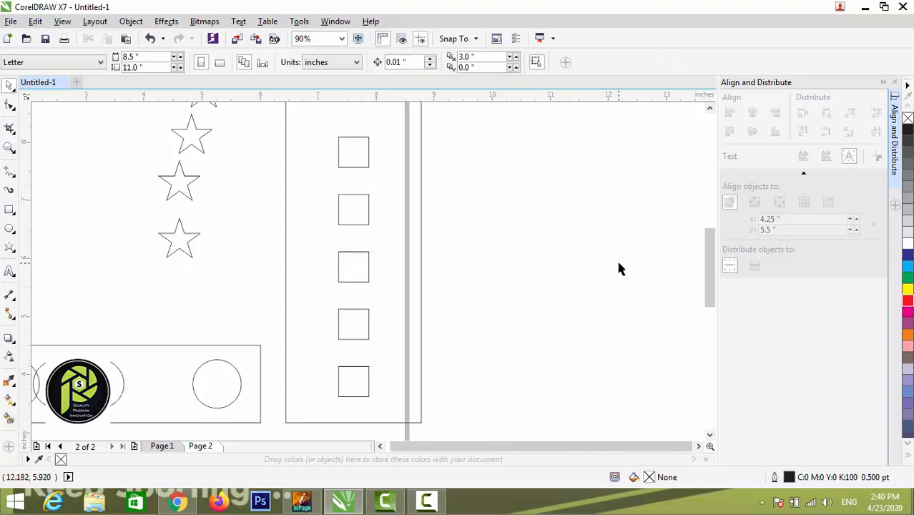
# Delete the tall rectangle that frames the column of five squares.
pyautogui.scroll(-2, 616, 257)
pyautogui.click(471, 204)
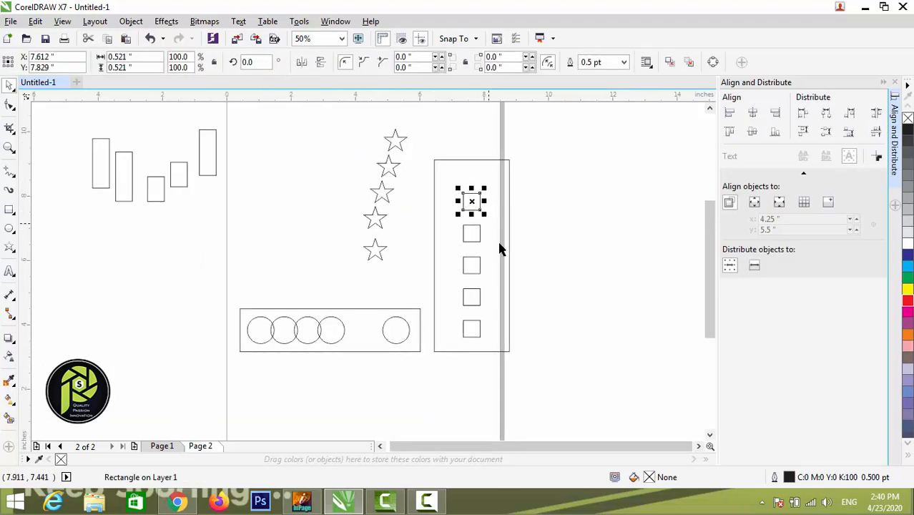
pyautogui.click(505, 260)
pyautogui.press('Delete')
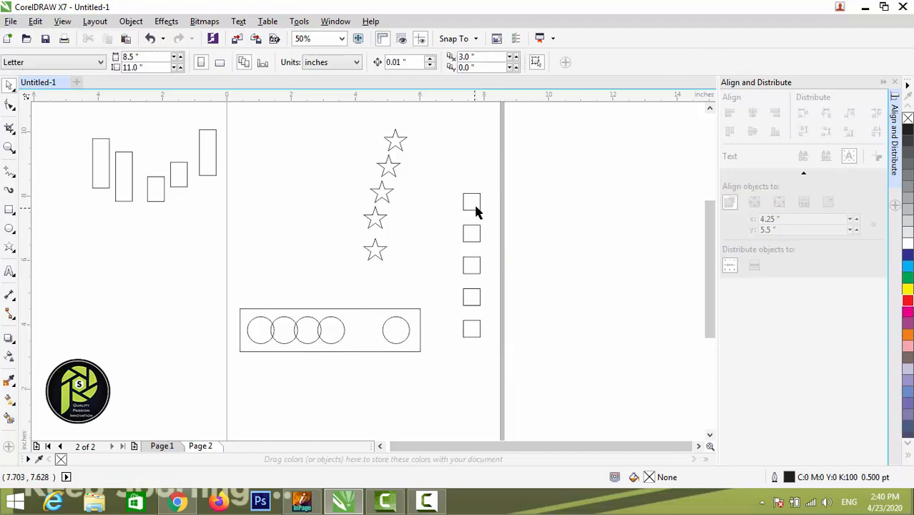
# Scatter the five squares into a diagonal rising to the right, with the top square moved farthest right.
pyautogui.moveTo(477, 211); pyautogui.dragTo(541, 204)
pyautogui.click(603, 251)
pyautogui.moveTo(466, 235); pyautogui.dragTo(510, 234)
pyautogui.moveTo(467, 267); pyautogui.dragTo(492, 281)
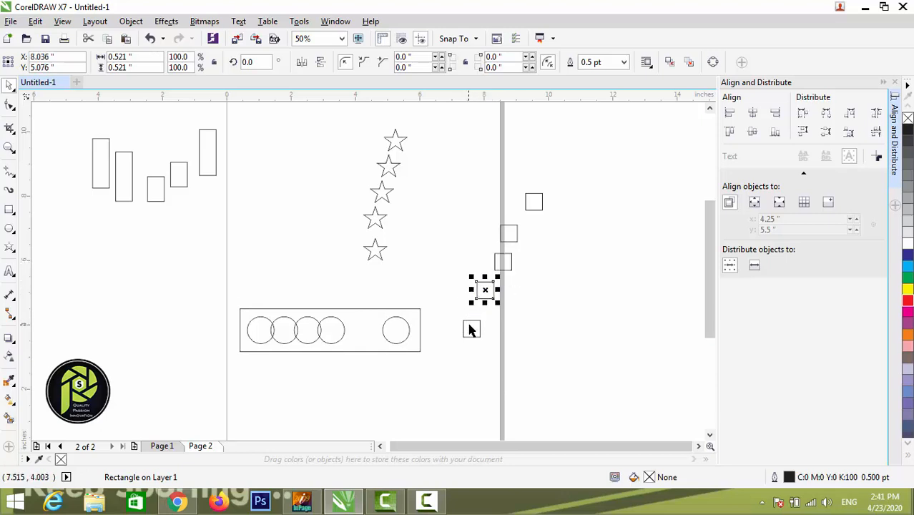
pyautogui.moveTo(470, 329); pyautogui.dragTo(476, 312)
pyautogui.click(592, 193)
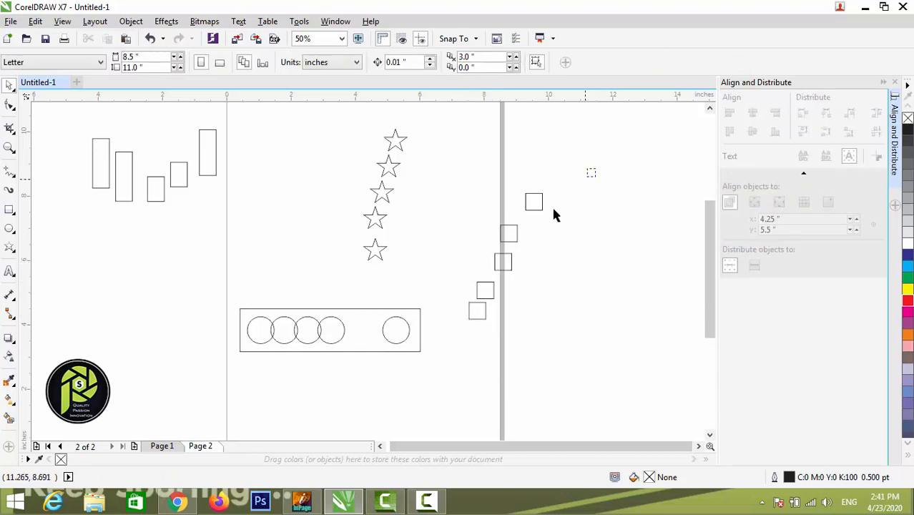
# Center-align the five staggered squares in one column and distribute them evenly by their top edges.
pyautogui.moveTo(552, 214); pyautogui.dragTo(461, 326)
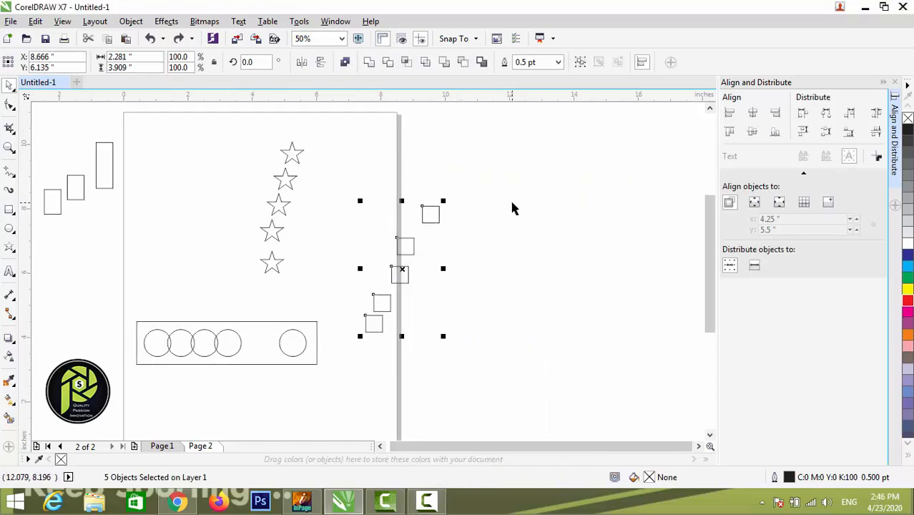
pyautogui.click(754, 113)
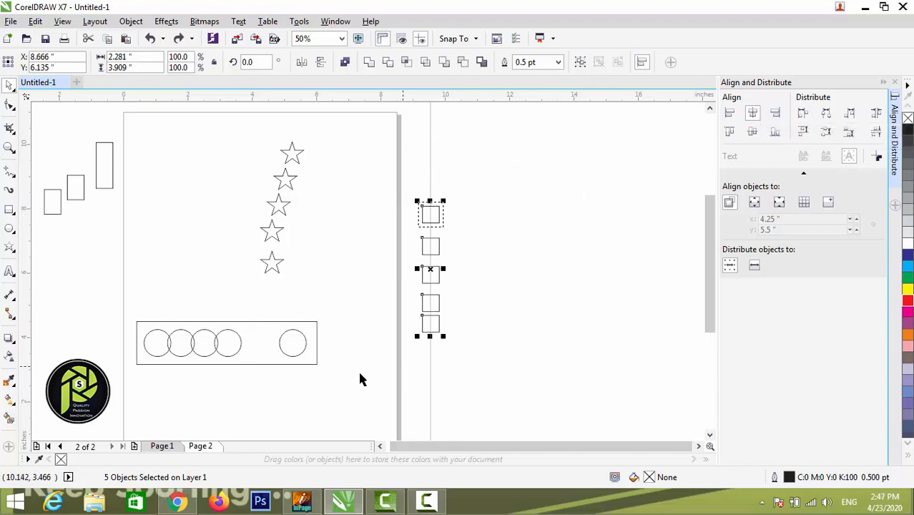
pyautogui.click(802, 134)
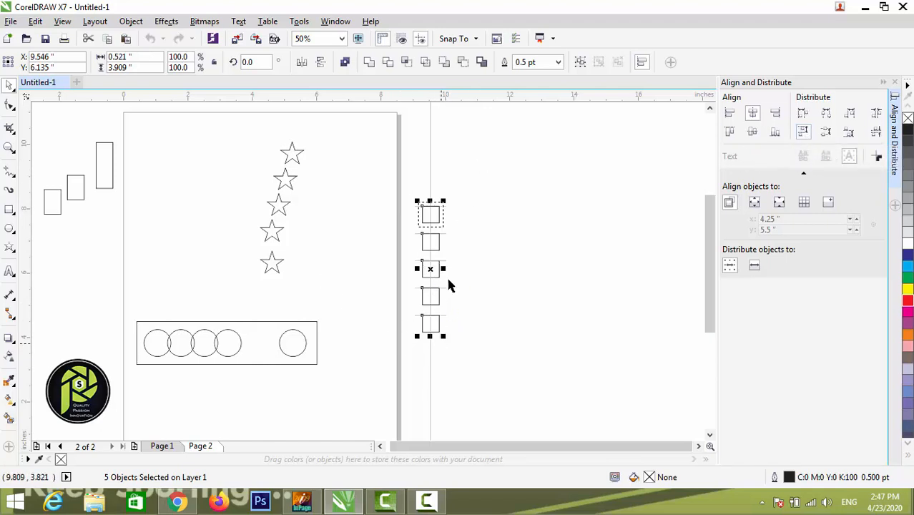
# Undo the alignment and distribution of the five squares.
pyautogui.press('F2')
pyautogui.moveTo(493, 197); pyautogui.dragTo(392, 342)
pyautogui.scroll(-3, 601, 188)
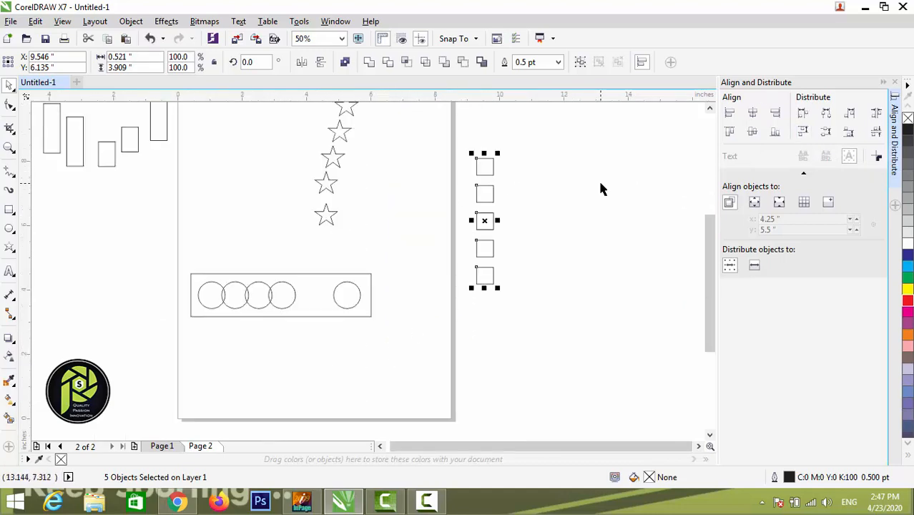
pyautogui.hotkey('ctrl', 'z')
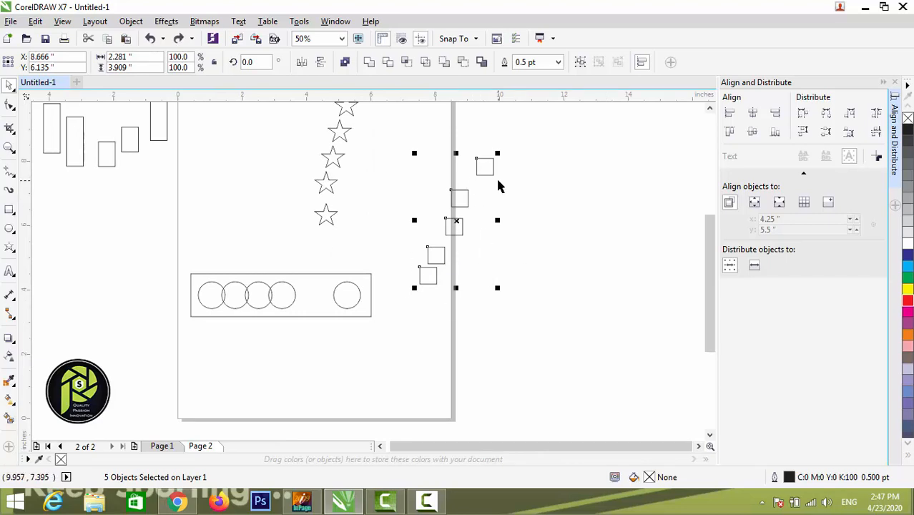
# Collapse the Align and Distribute docker to free up the drawing area around the staggered squares.
pyautogui.click(884, 83)
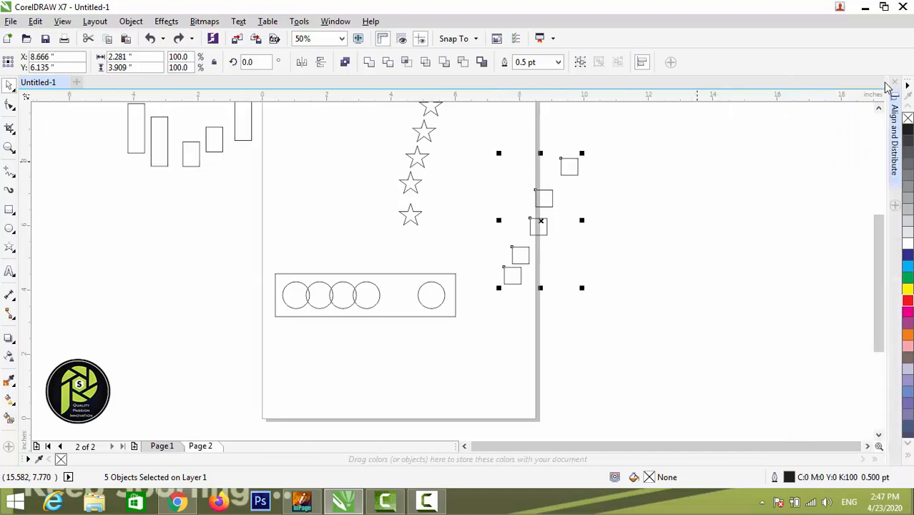
pyautogui.scroll(1, 786, 212)
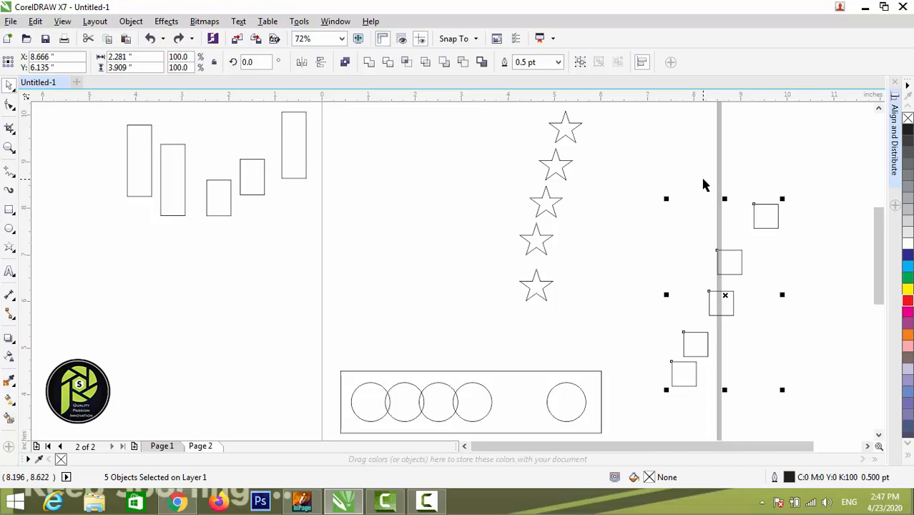
pyautogui.scroll(-2, 509, 129)
pyautogui.press('z')
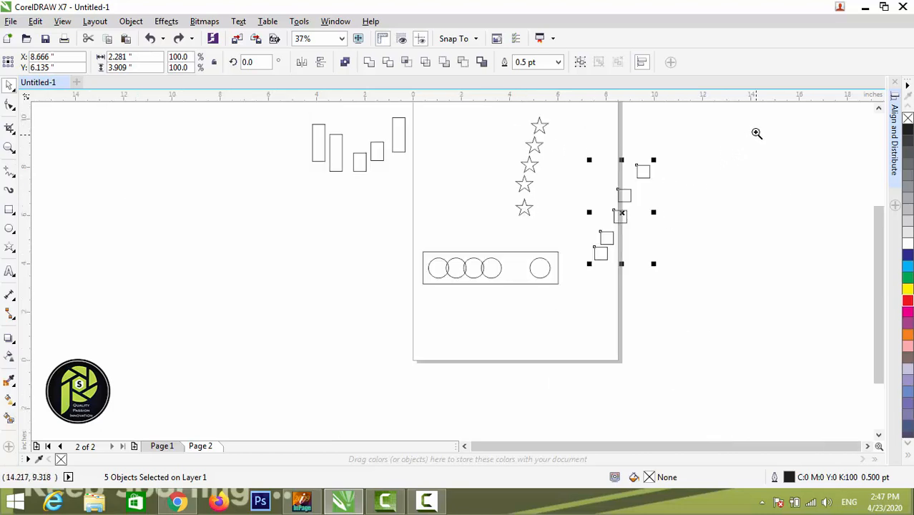
pyautogui.moveTo(755, 132); pyautogui.dragTo(487, 300)
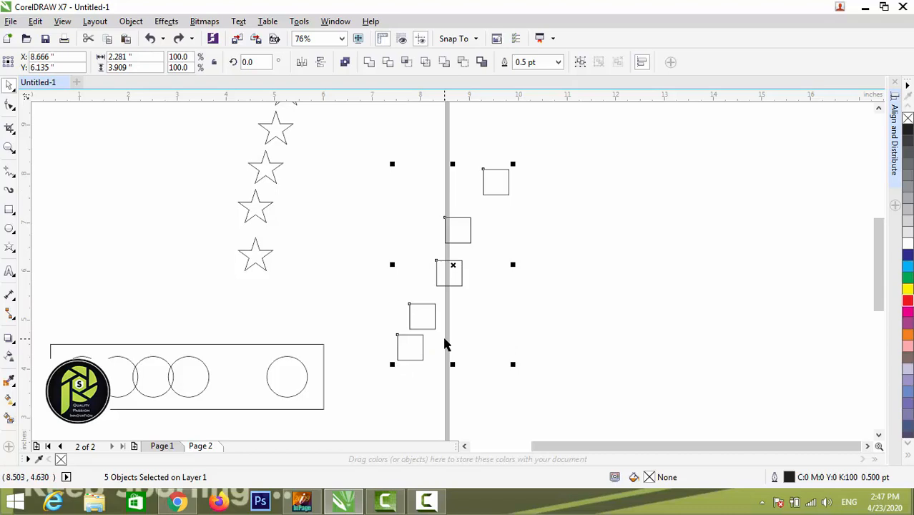
# Align the five staggered squares by their right edges and distribute them with equal vertical spacing.
pyautogui.press('r')
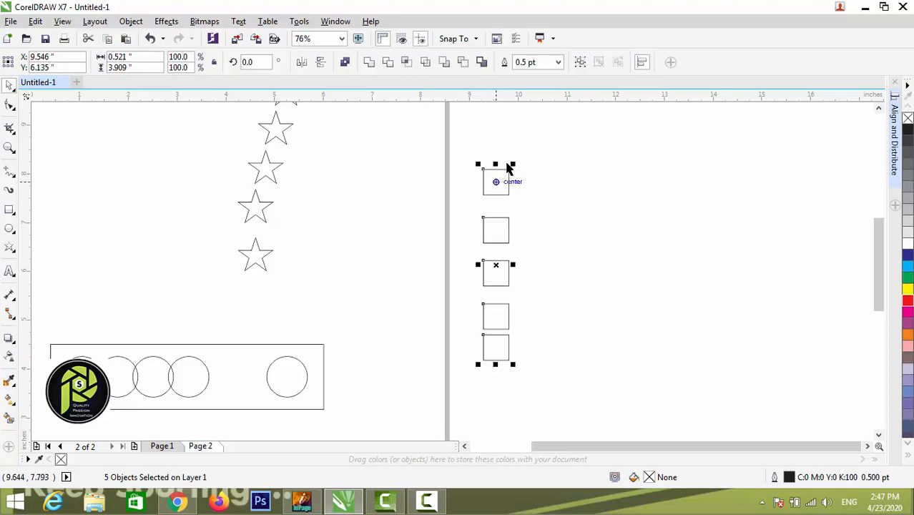
pyautogui.hotkey('shift', 'a')
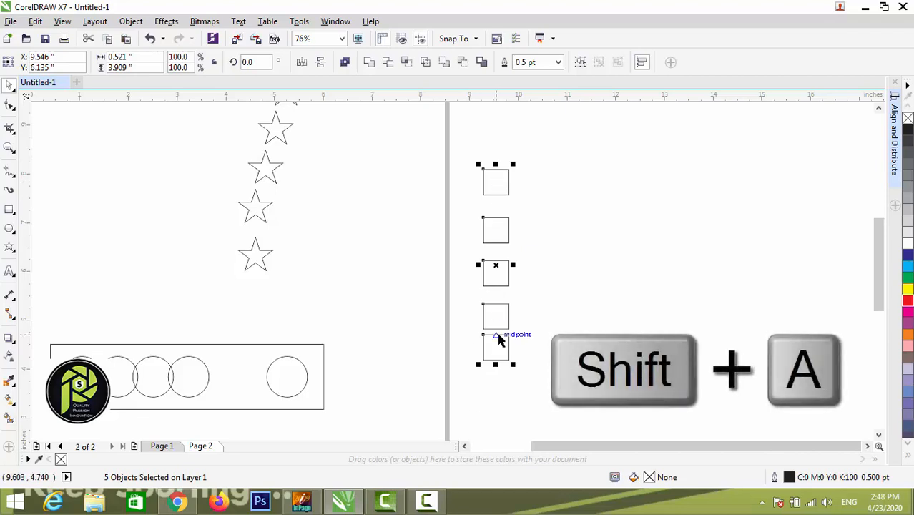
pyautogui.hotkey('shift', 'a')
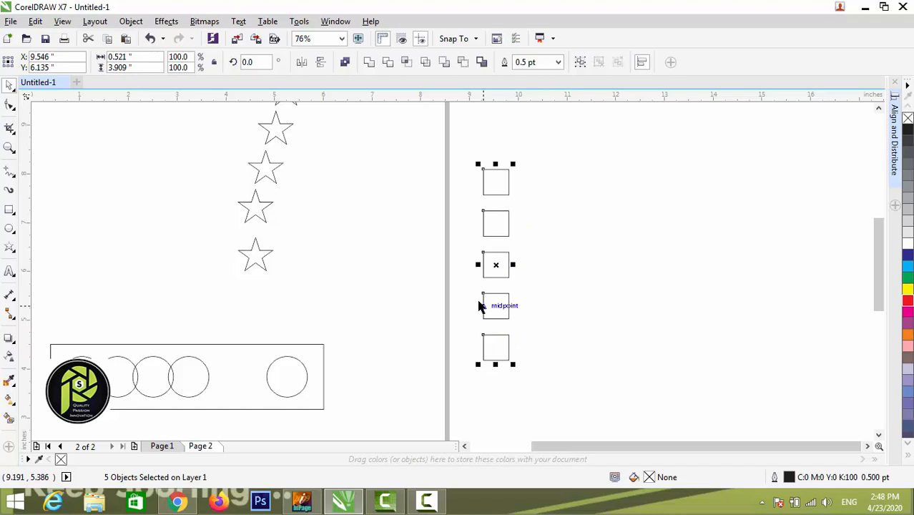
pyautogui.click(607, 282)
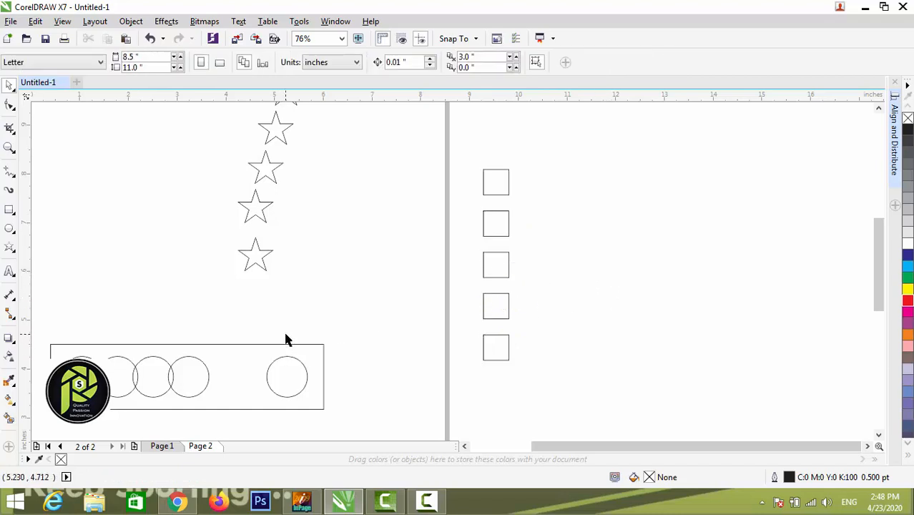
# Delete the wide rectangle around the circles and distribute the five circles with equal horizontal spacing.
pyautogui.click(297, 345)
pyautogui.press('Delete')
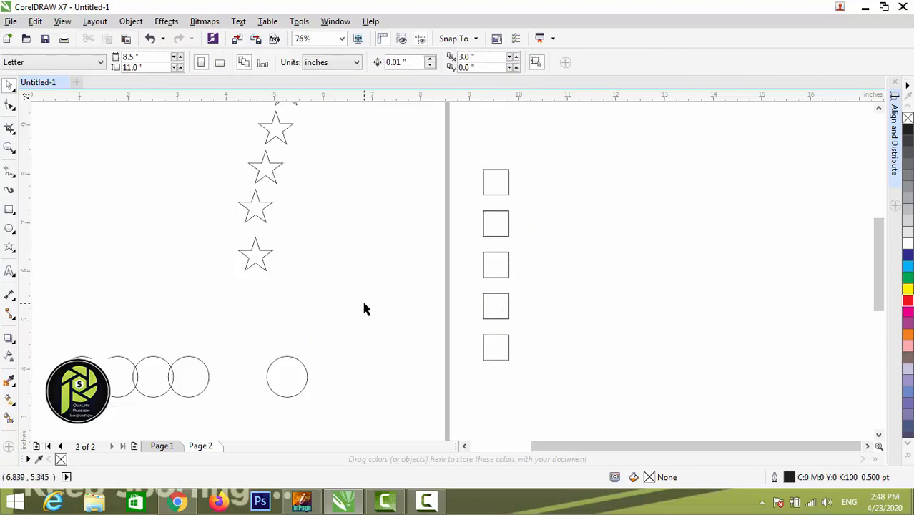
pyautogui.scroll(-2, 360, 300)
pyautogui.moveTo(189, 306); pyautogui.dragTo(402, 383)
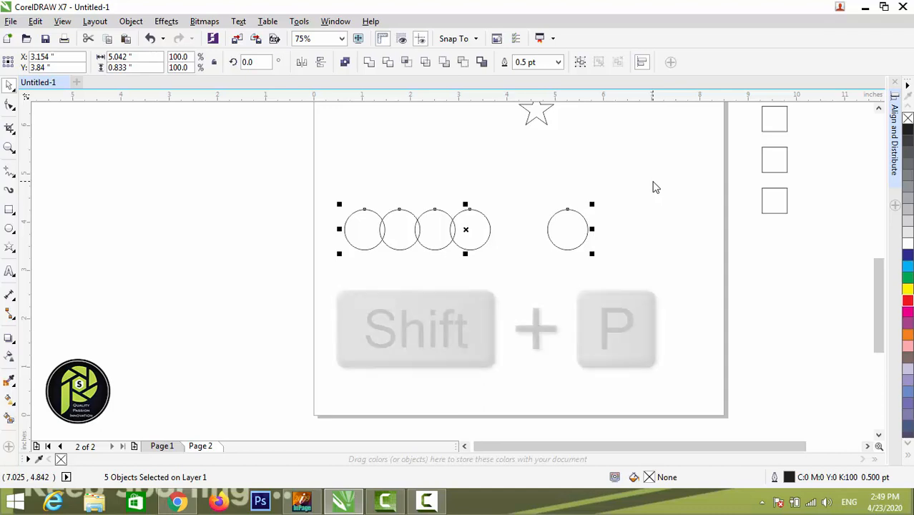
pyautogui.hotkey('shift', 'p')
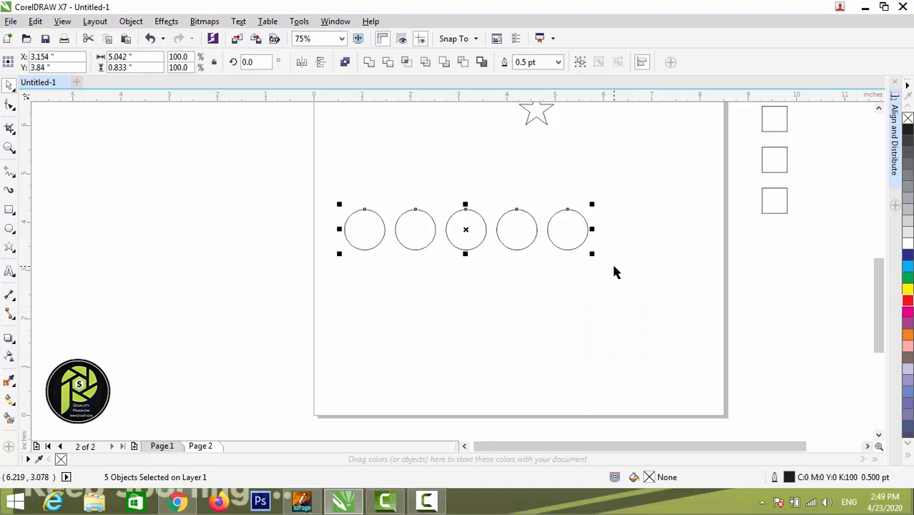
pyautogui.click(592, 289)
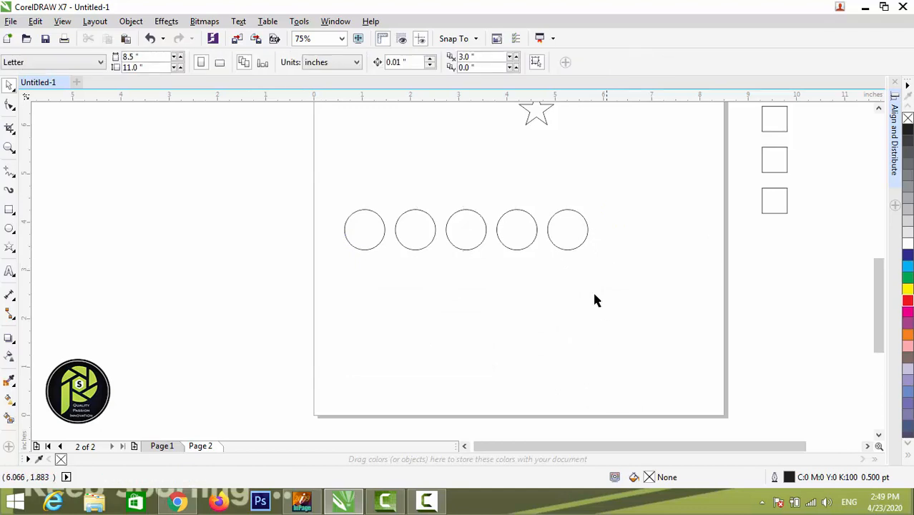
# Move the circles down by different amounts so the row is staggered, with the leftmost circle lowest.
pyautogui.click(572, 230)
pyautogui.moveTo(576, 226); pyautogui.dragTo(575, 277)
pyautogui.moveTo(525, 236); pyautogui.dragTo(523, 270)
pyautogui.moveTo(459, 230); pyautogui.dragTo(411, 282)
pyautogui.moveTo(346, 230); pyautogui.dragTo(342, 309)
# Align the five staggered circles by their bottom edges, and undo the alignment.
pyautogui.moveTo(284, 222); pyautogui.dragTo(675, 373)
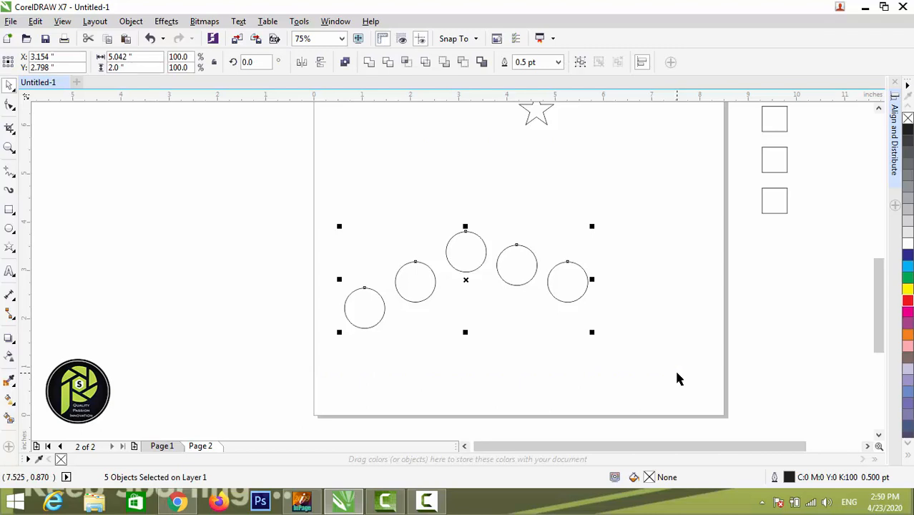
pyautogui.press('b')
pyautogui.click(674, 369)
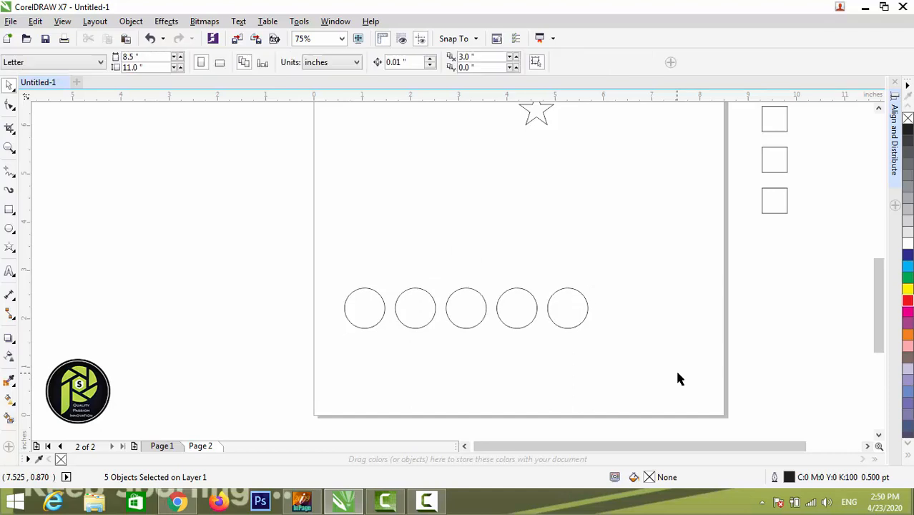
pyautogui.hotkey('ctrl', 'z')
# Move the rightmost circle down and slightly right, and lower the middle circle to make the row more uneven.
pyautogui.moveTo(579, 301); pyautogui.dragTo(591, 341)
pyautogui.moveTo(478, 255); pyautogui.dragTo(474, 310)
# Align the five circles' centers in one horizontal row and distribute their centers evenly across it.
pyautogui.moveTo(665, 187); pyautogui.dragTo(260, 386)
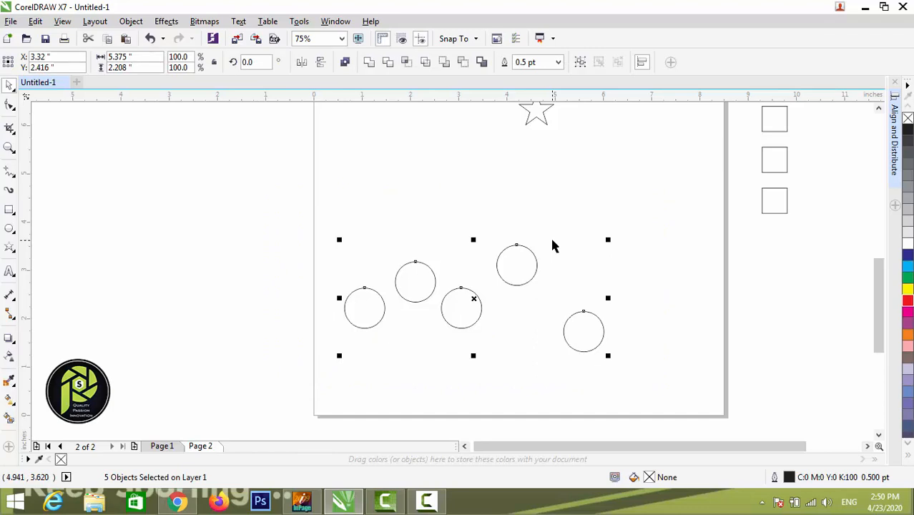
pyautogui.press('e')
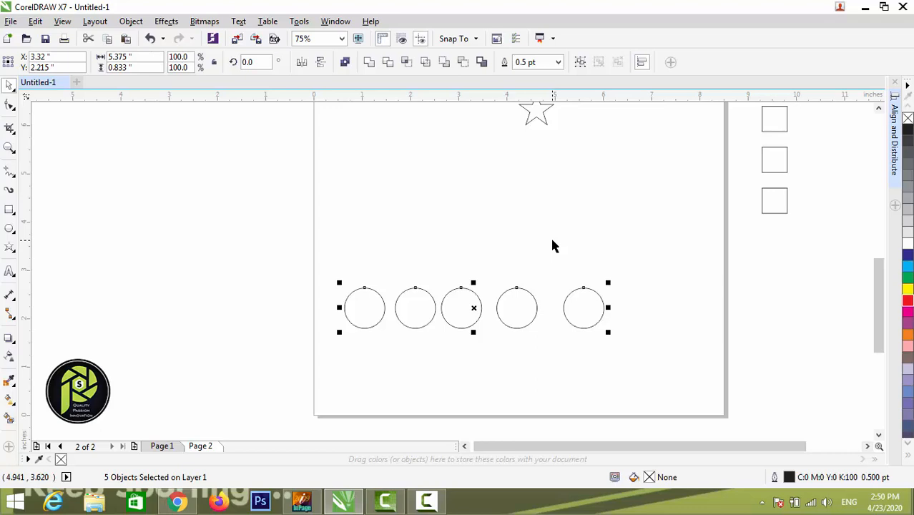
pyautogui.hotkey('shift', 'e')
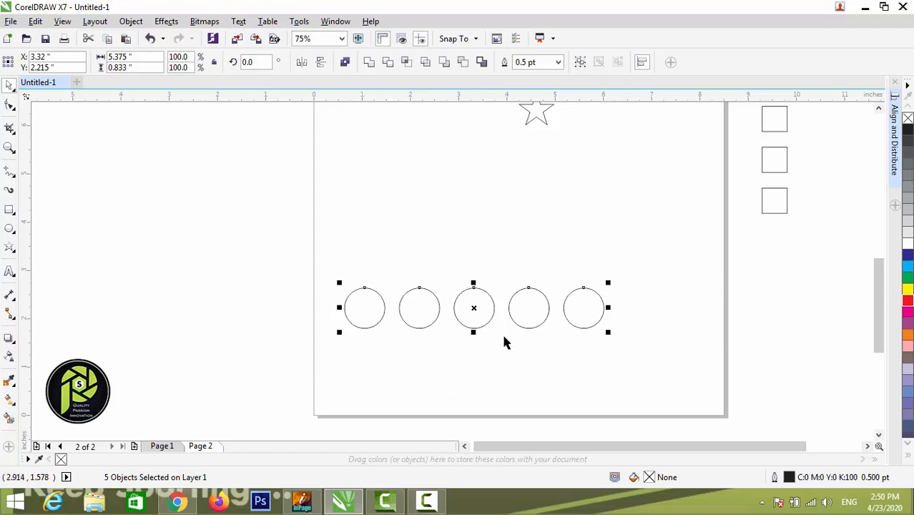
# Align the five slanted stars in a column by their right edges.
pyautogui.press('F3')
pyautogui.press('F3')
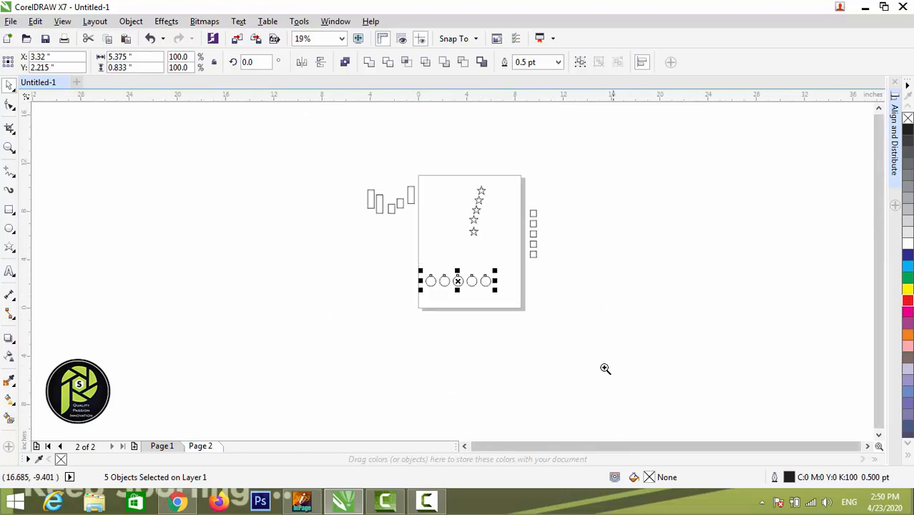
pyautogui.press('F2')
pyautogui.moveTo(452, 172); pyautogui.dragTo(498, 258)
pyautogui.moveTo(507, 138); pyautogui.dragTo(386, 379)
pyautogui.press('r')
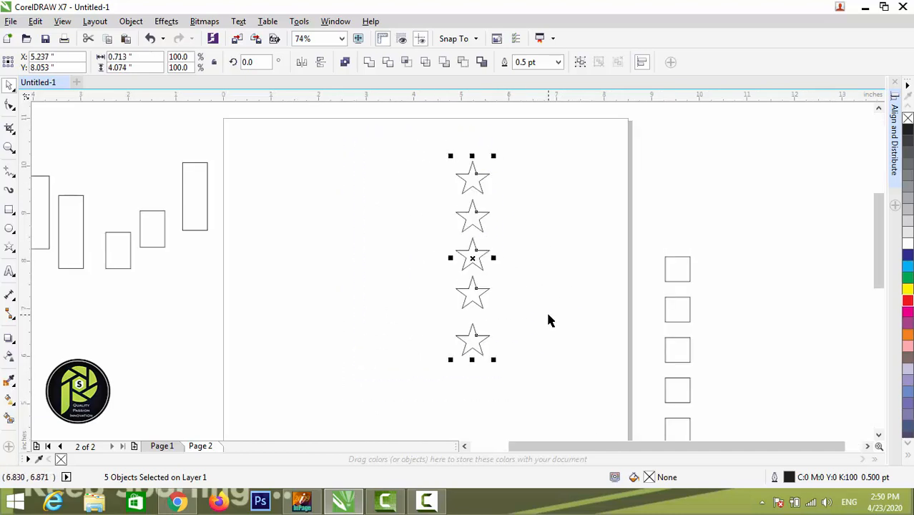
# Undo the right-edge alignment and arrange the five stars in one column, aligned by their centers and distributed evenly from top to bottom.
pyautogui.hotkey('ctrl', 'z')
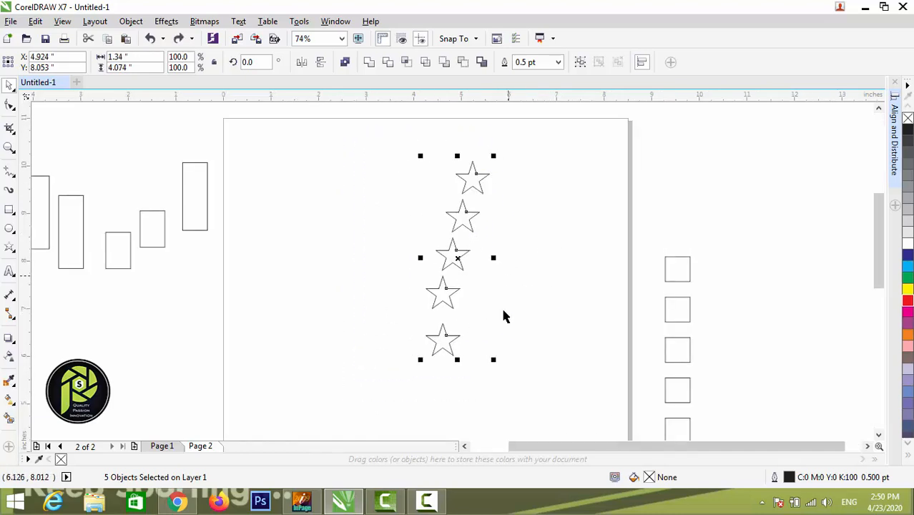
pyautogui.click(509, 158)
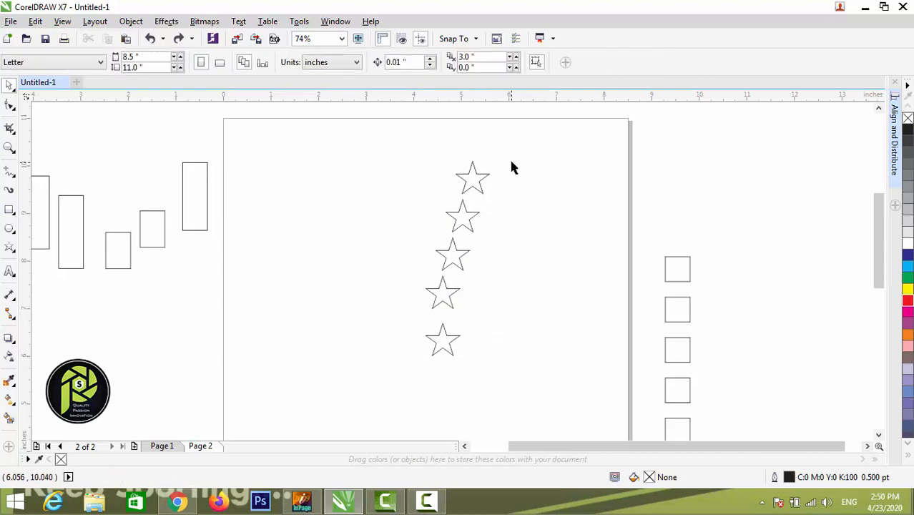
pyautogui.moveTo(509, 158); pyautogui.dragTo(332, 384)
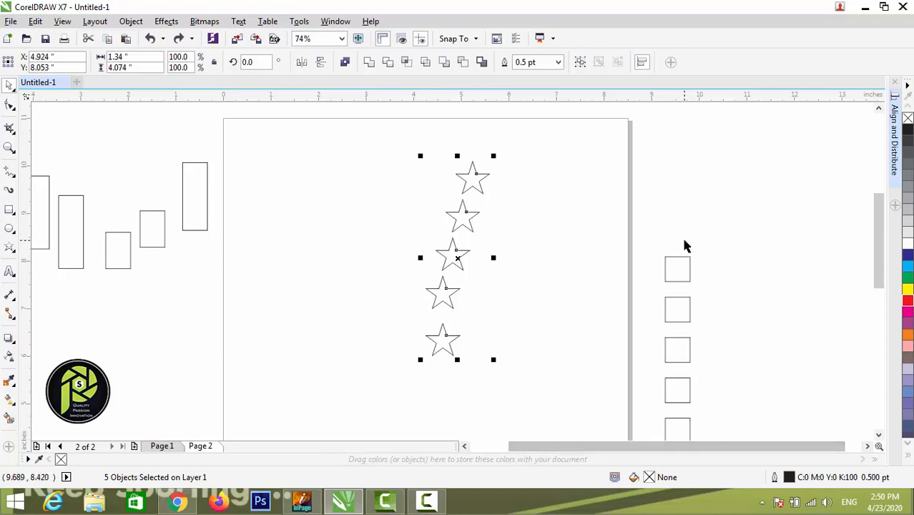
pyautogui.press('c')
pyautogui.hotkey('shift', 'c')
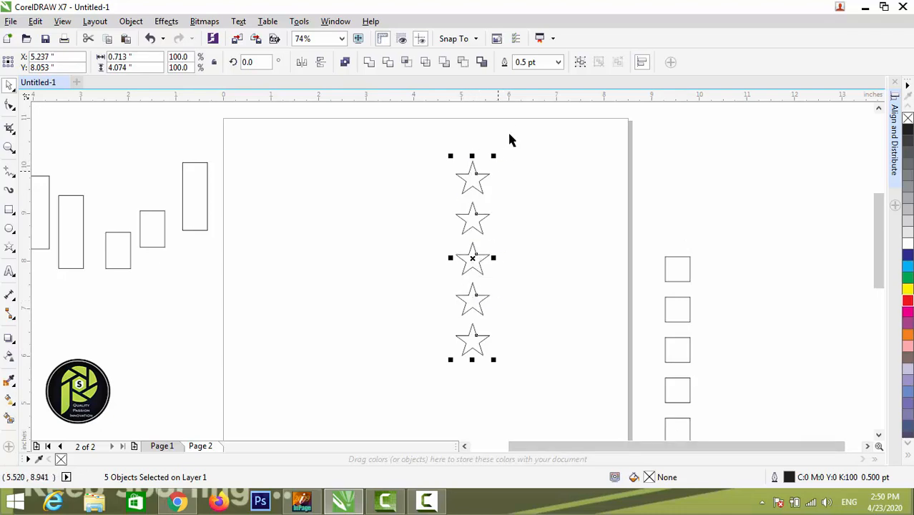
pyautogui.press('F2')
pyautogui.moveTo(433, 132); pyautogui.dragTo(540, 379)
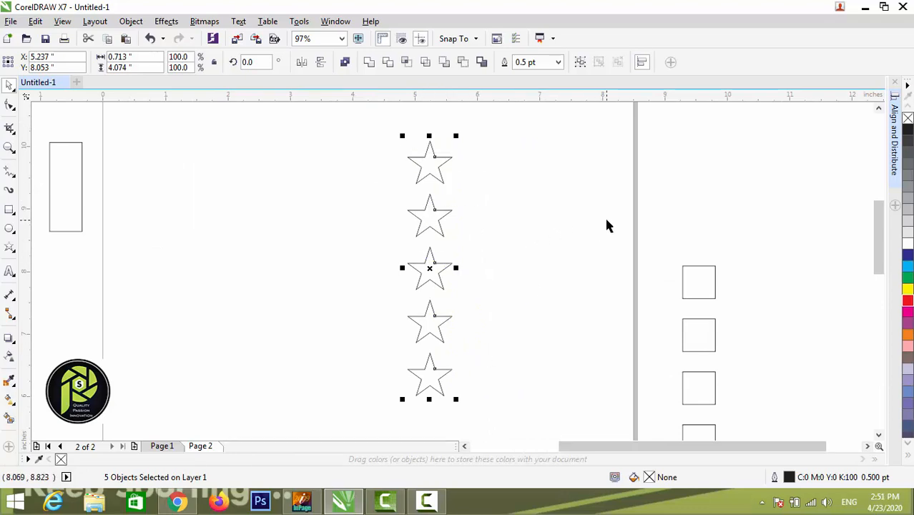
pyautogui.scroll(-2, 602, 225)
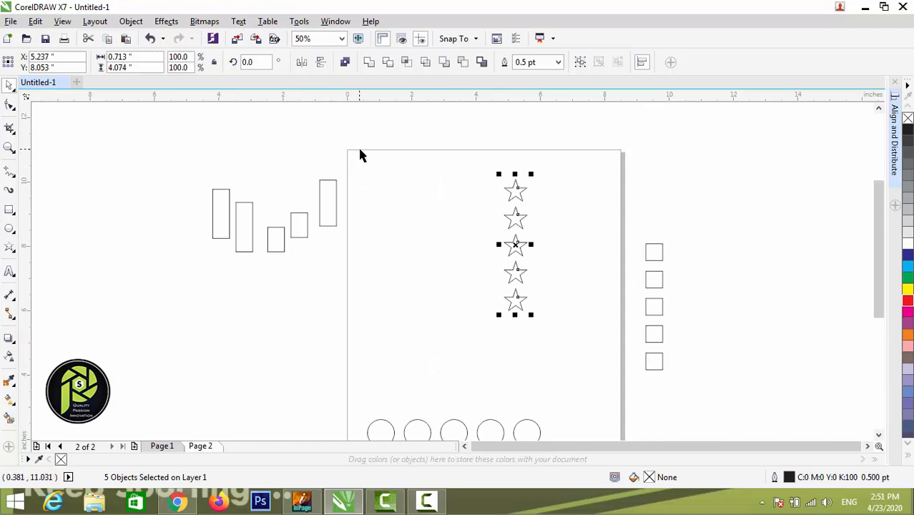
# Align the five uneven rectangles beside the page by their bottom edges, and undo the alignment.
pyautogui.press('F2')
pyautogui.moveTo(151, 145); pyautogui.dragTo(392, 326)
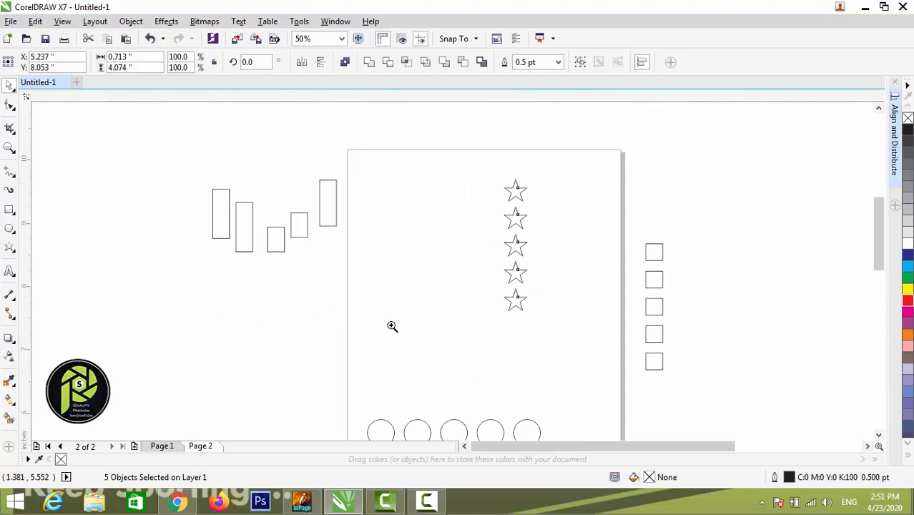
pyautogui.moveTo(608, 127); pyautogui.dragTo(191, 350)
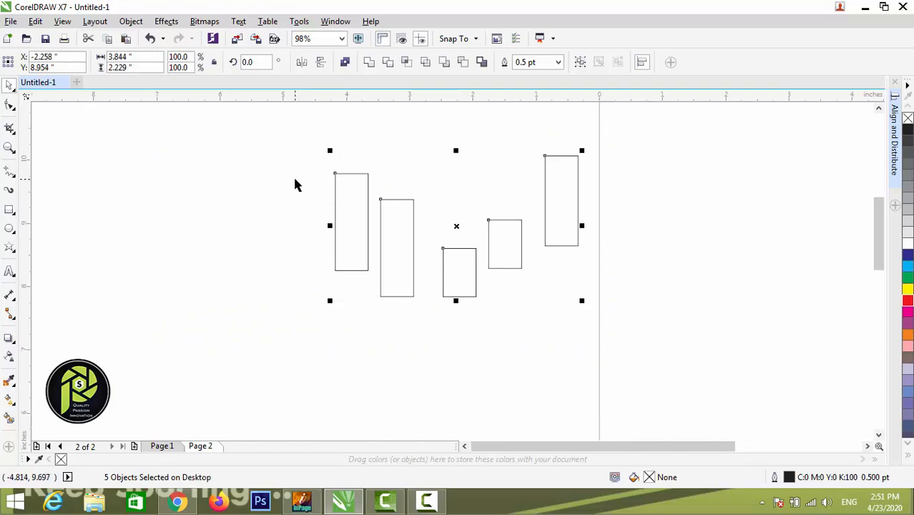
pyautogui.scroll(-2, 295, 183)
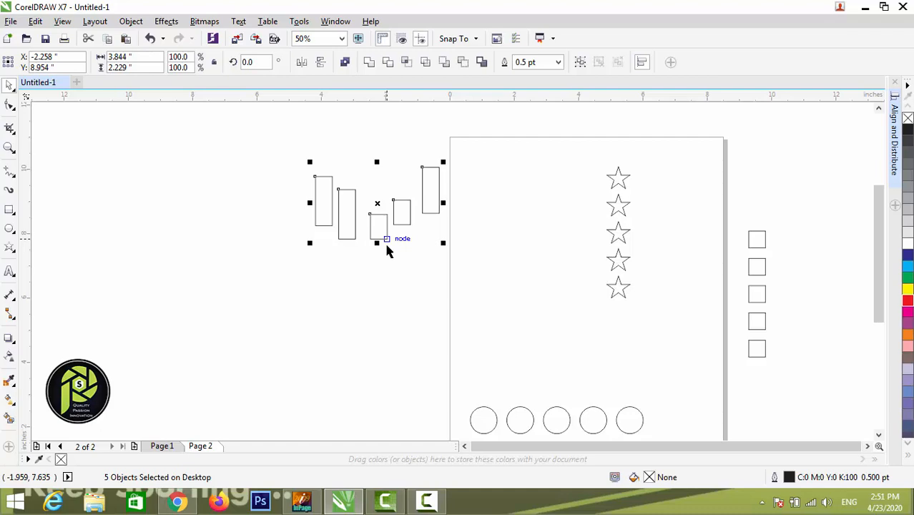
pyautogui.press('b')
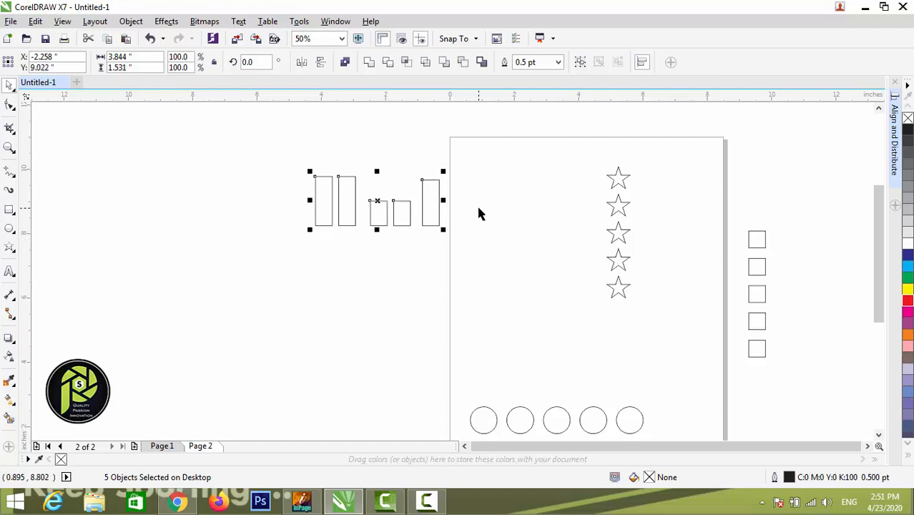
pyautogui.hotkey('ctrl', 'z')
# Align the five rectangles by their bottom edges and realign them by their top edges, evenly spaced across the row.
pyautogui.moveTo(500, 148); pyautogui.dragTo(263, 297)
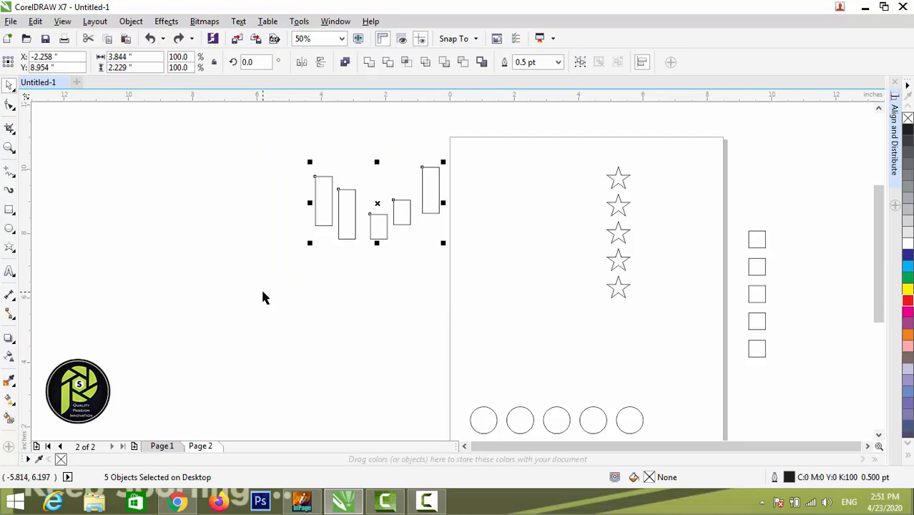
pyautogui.press('b')
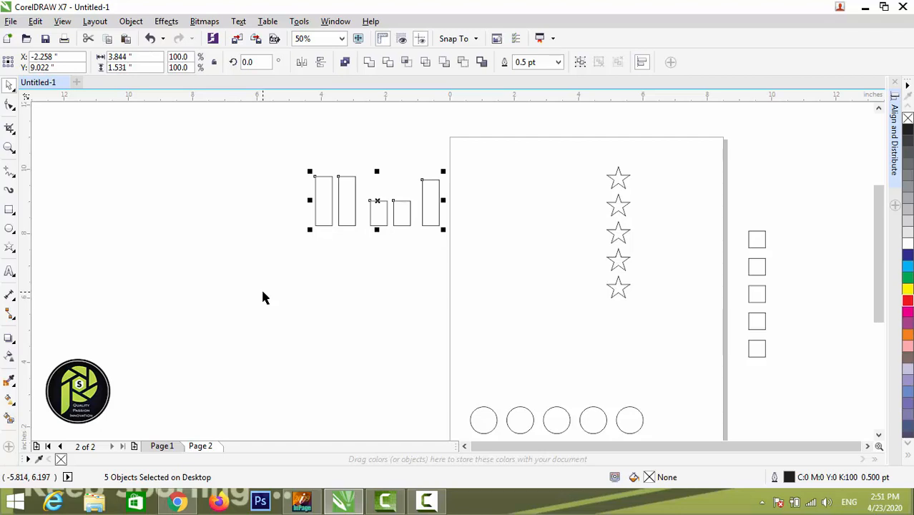
pyautogui.press('t')
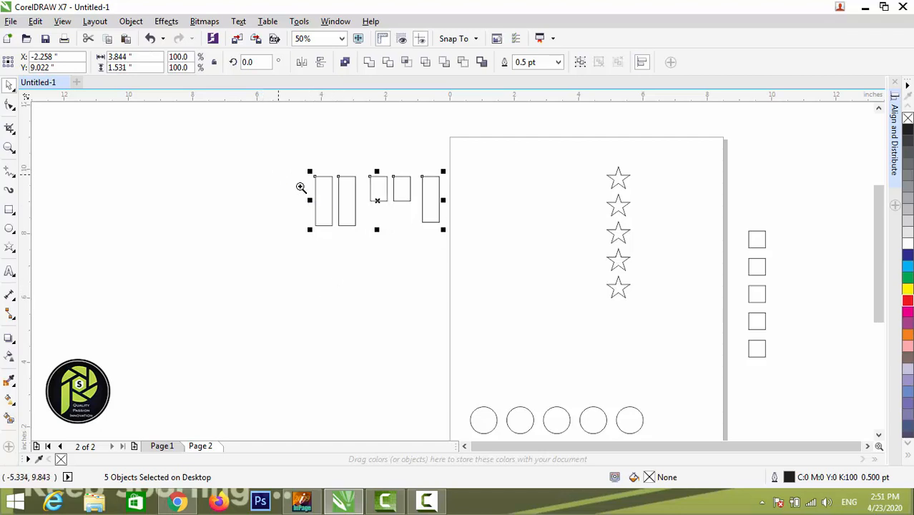
pyautogui.moveTo(301, 187); pyautogui.dragTo(485, 230)
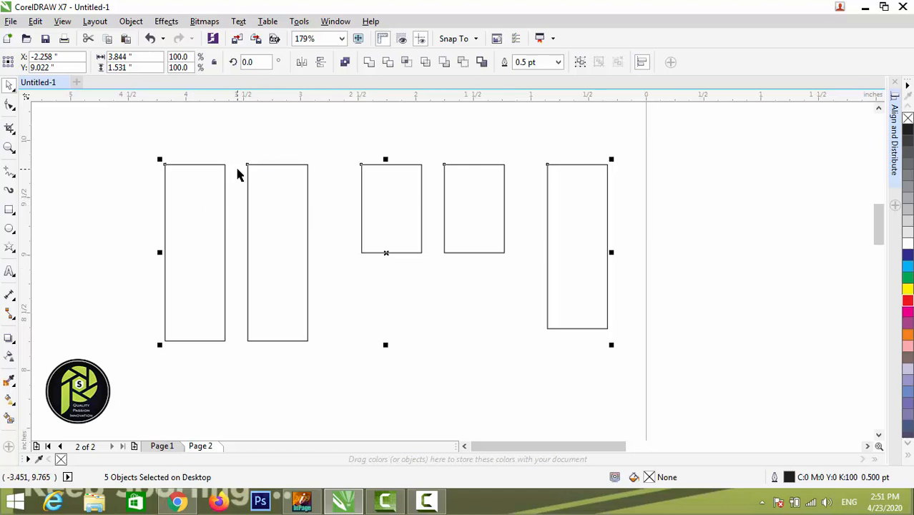
pyautogui.scroll(-2, 607, 163)
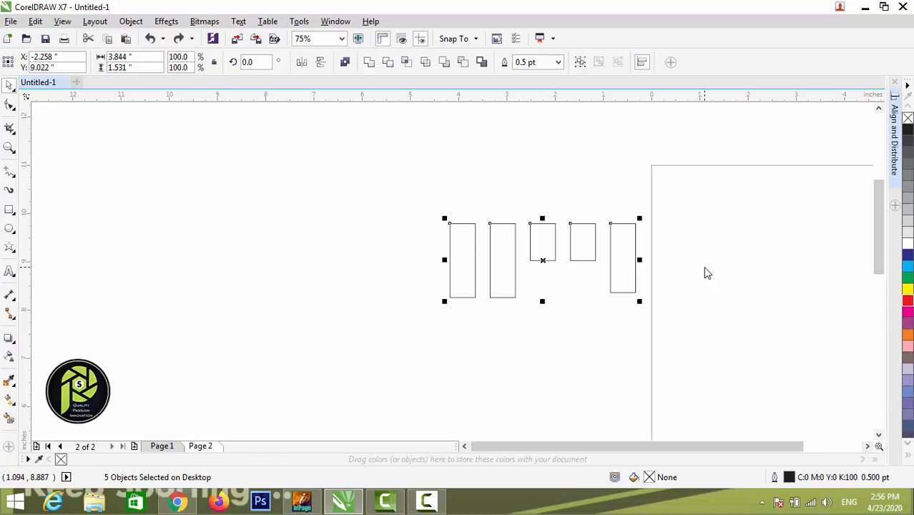
# Move the rightmost and leftmost rectangles inward so that each overlaps its neighbouring rectangle.
pyautogui.click(704, 272)
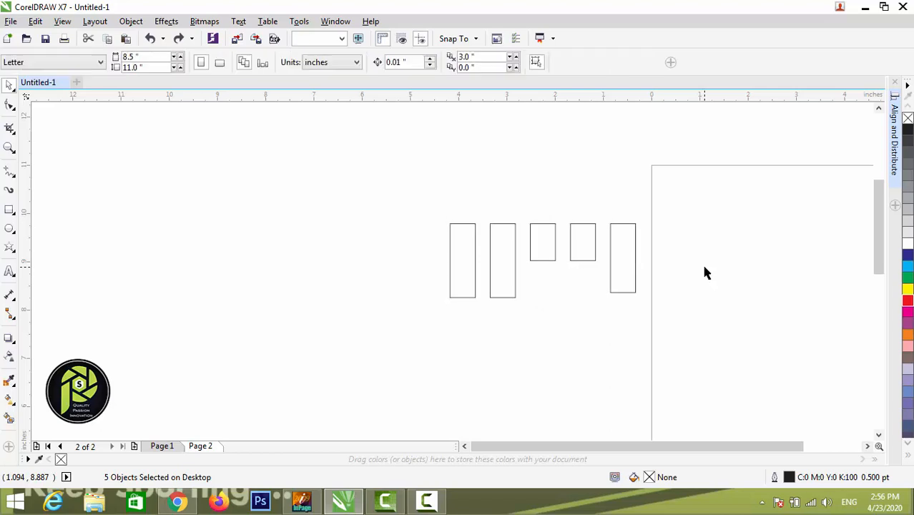
pyautogui.click(635, 244)
pyautogui.moveTo(634, 238); pyautogui.dragTo(602, 258)
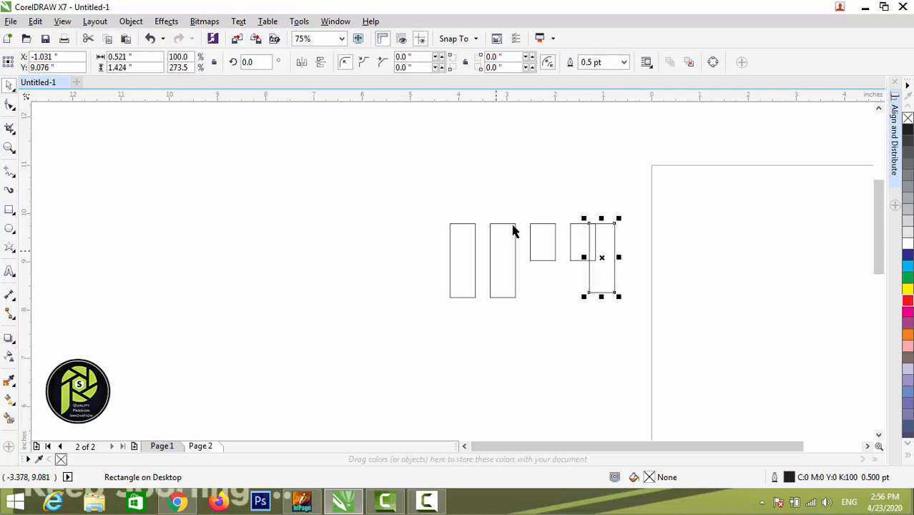
pyautogui.click(465, 287)
pyautogui.moveTo(467, 286); pyautogui.dragTo(486, 279)
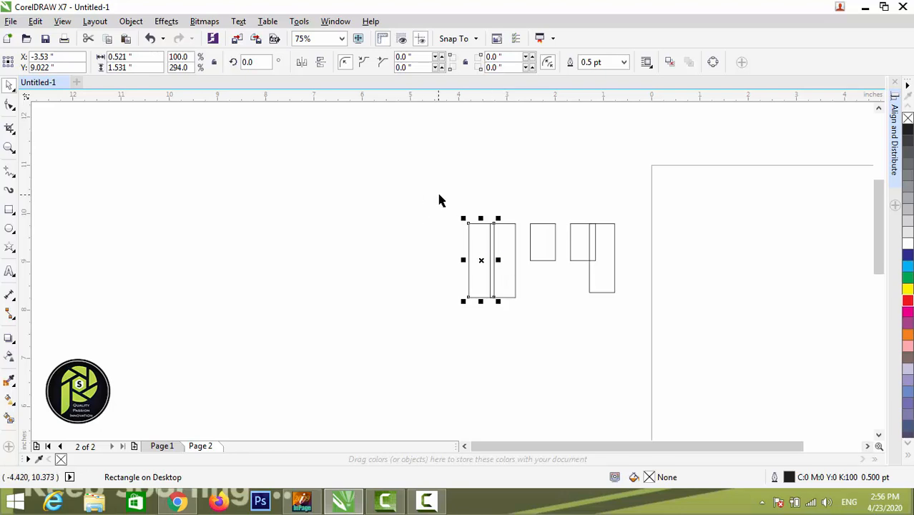
# Distribute the five rectangles with equal horizontal spacing so the overlaps become even gaps.
pyautogui.moveTo(439, 198); pyautogui.dragTo(680, 344)
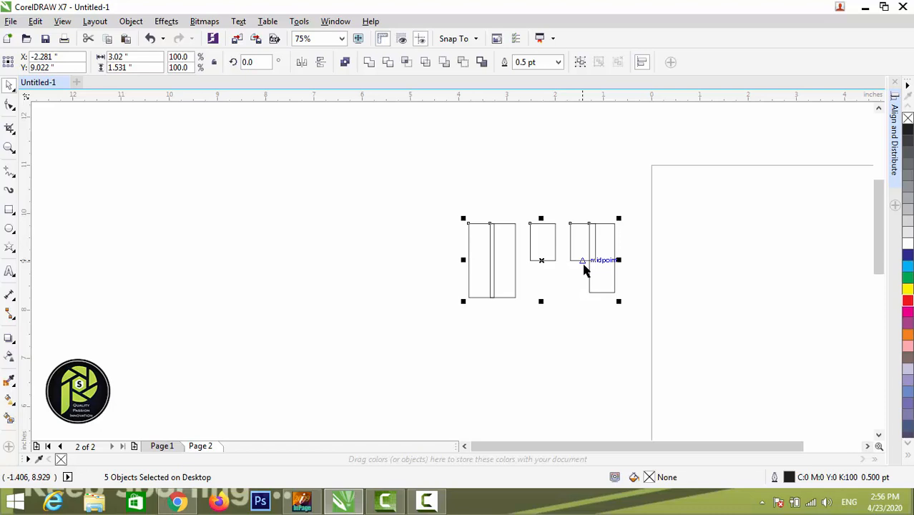
pyautogui.hotkey('shift', 'p')
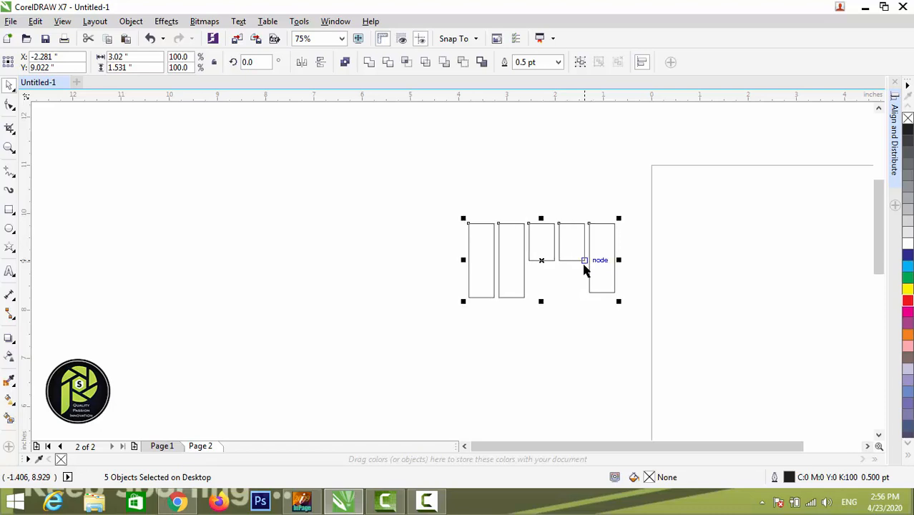
pyautogui.press('F2')
pyautogui.moveTo(418, 213); pyautogui.dragTo(643, 309)
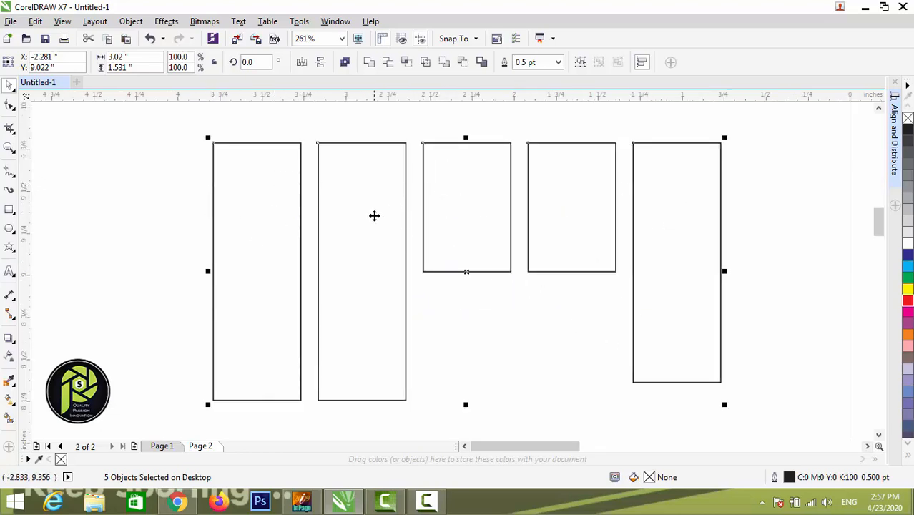
pyautogui.click(182, 208)
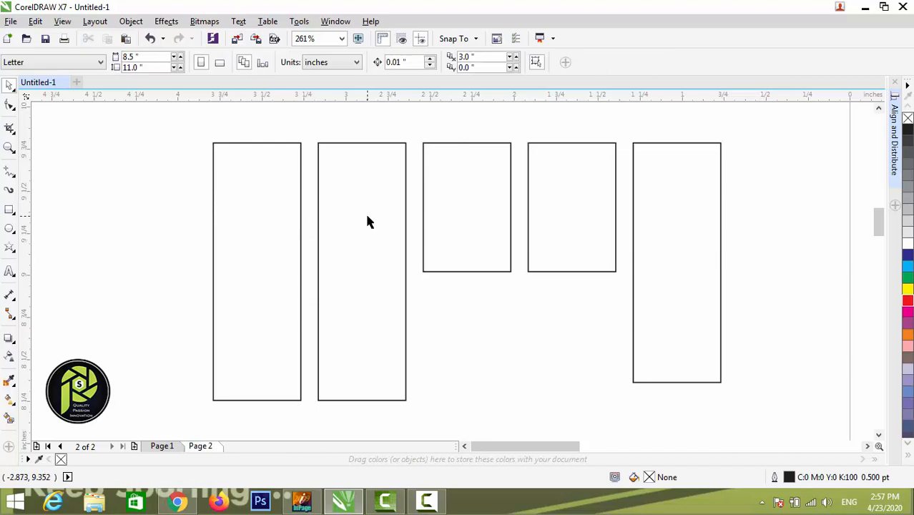
# Switch to Page 1 and examine the Lesson # 17 topic card and the Import and Export commands.
pyautogui.scroll(-2, 366, 220)
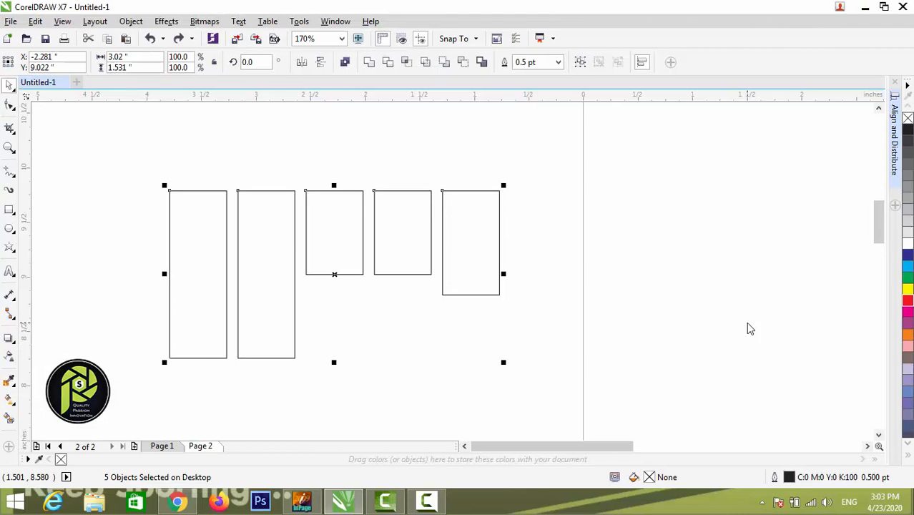
pyautogui.scroll(-2, 722, 307)
pyautogui.scroll(-1, 439, 222)
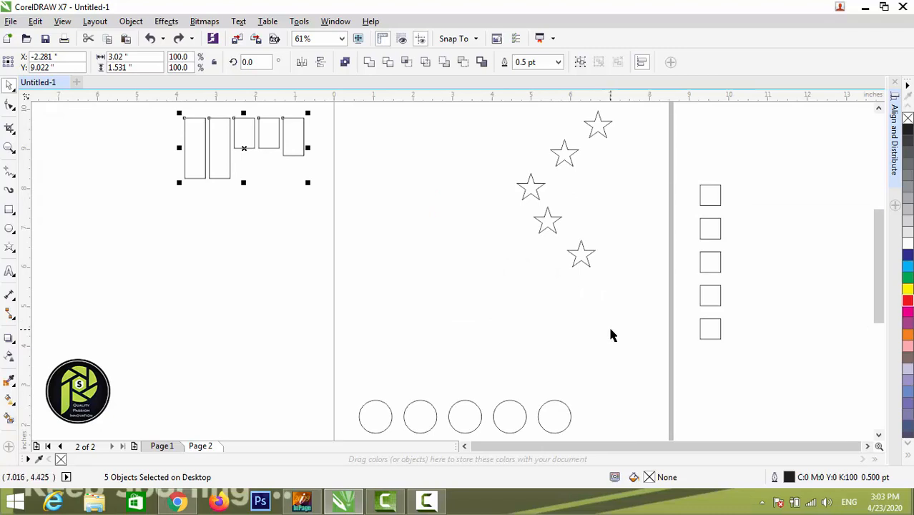
pyautogui.click(161, 445)
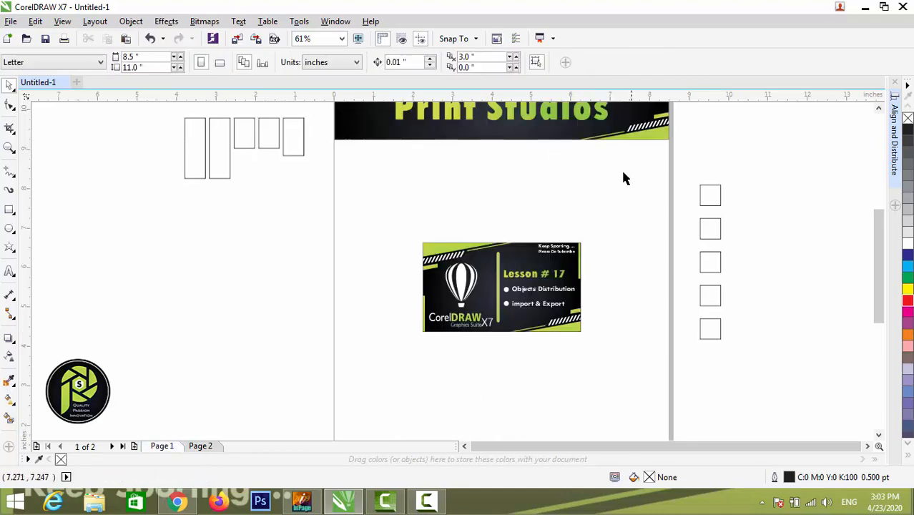
pyautogui.press('z')
pyautogui.moveTo(625, 231); pyautogui.dragTo(389, 339)
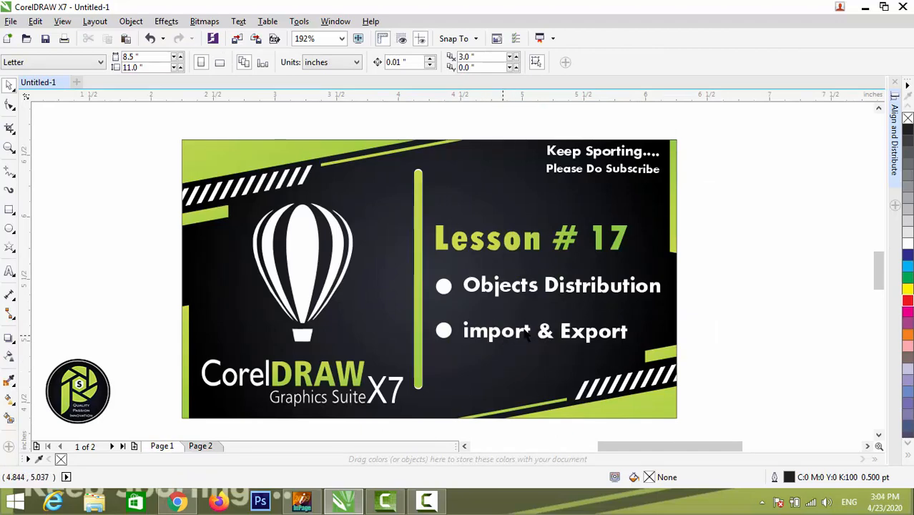
pyautogui.scroll(-2, 782, 263)
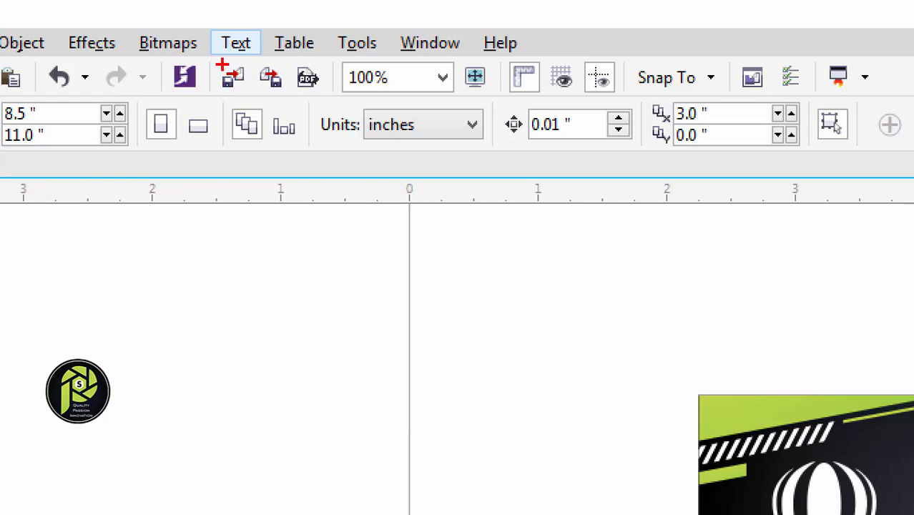
pyautogui.moveTo(206, 55); pyautogui.dragTo(293, 98)
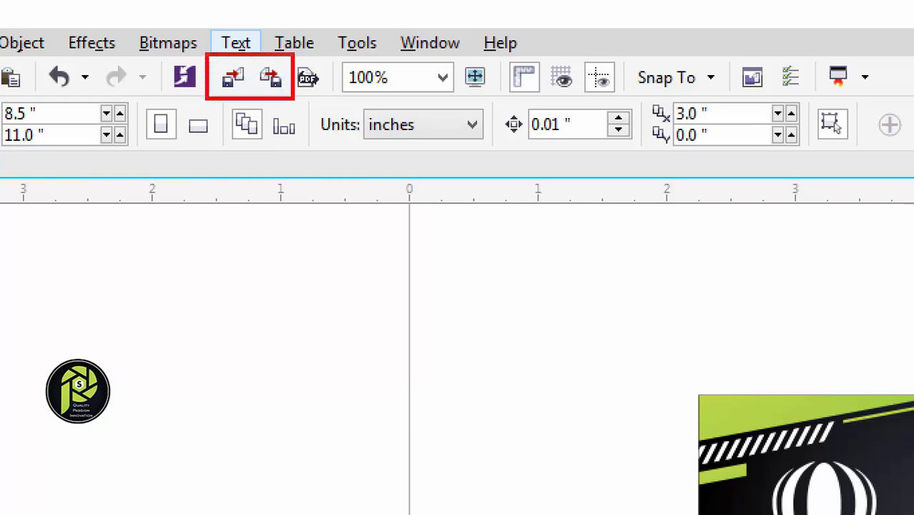
pyautogui.press('Escape')
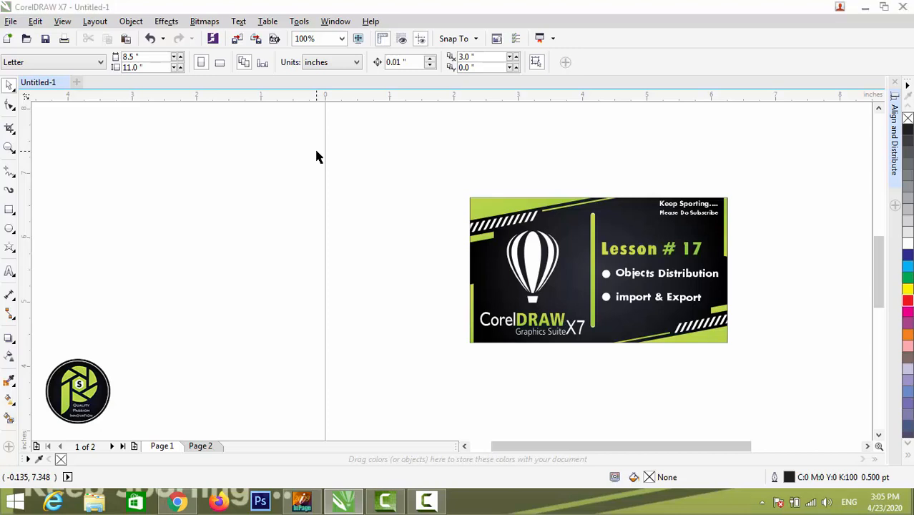
pyautogui.hotkey('ctrl', 'i')
pyautogui.click(125, 199)
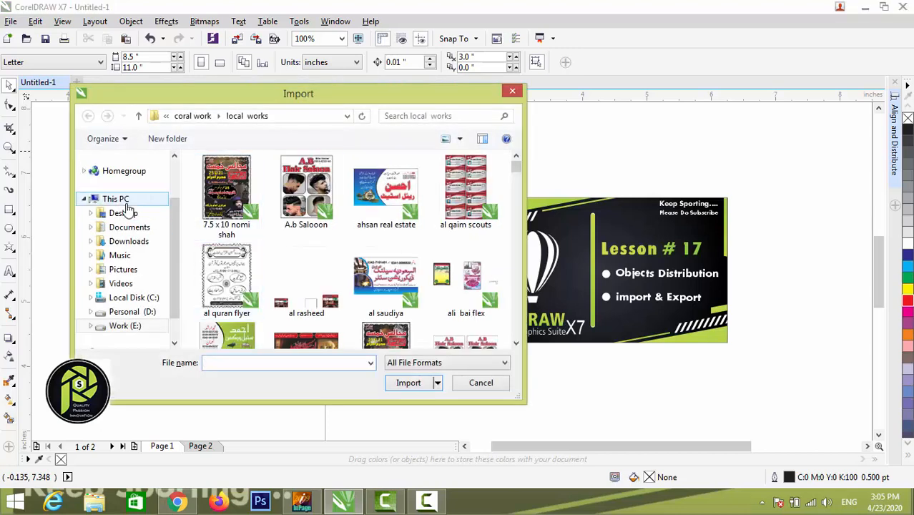
pyautogui.click(118, 213)
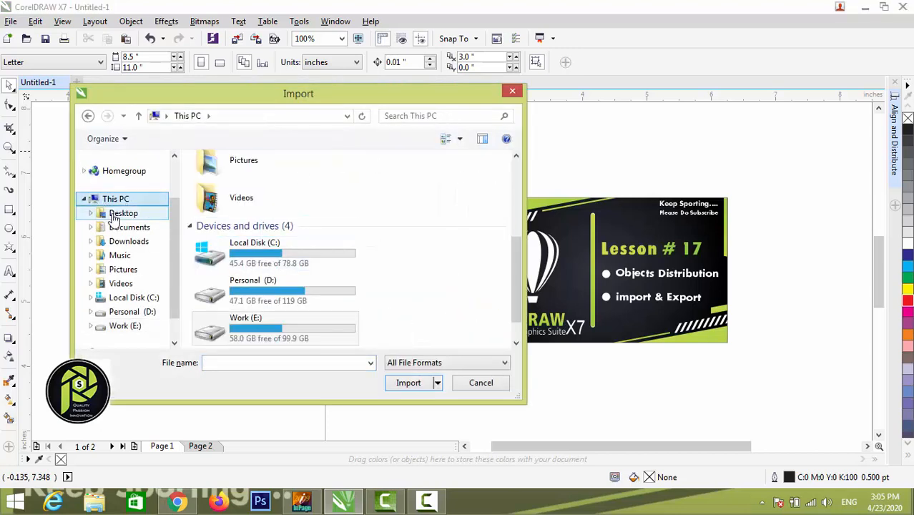
pyautogui.click(478, 179)
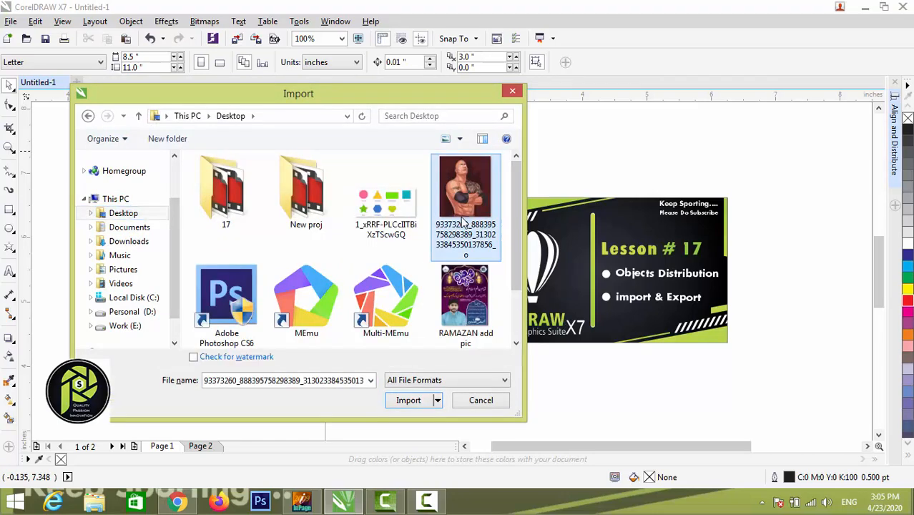
pyautogui.click(409, 399)
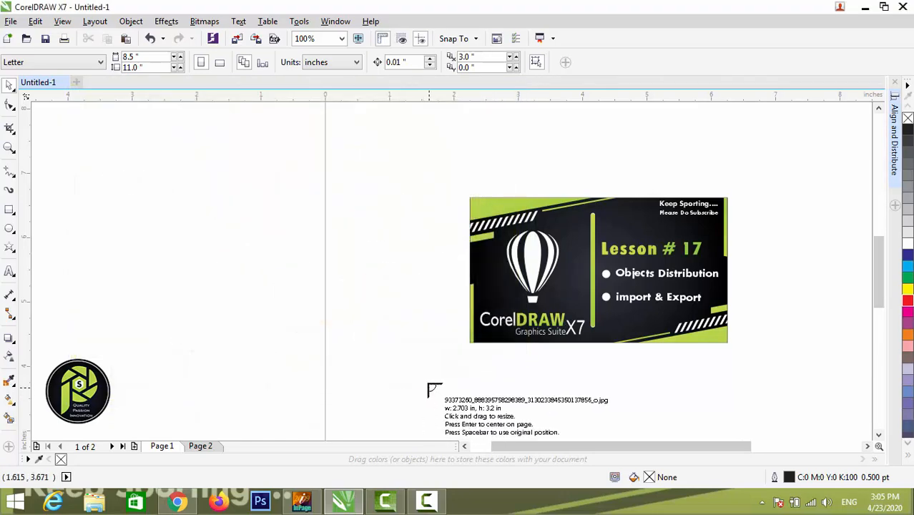
pyautogui.click(176, 164)
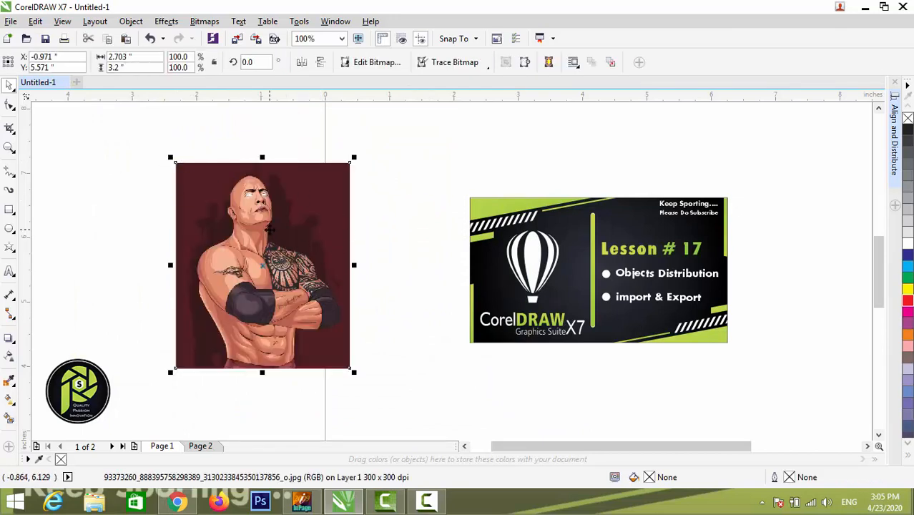
pyautogui.click(385, 183)
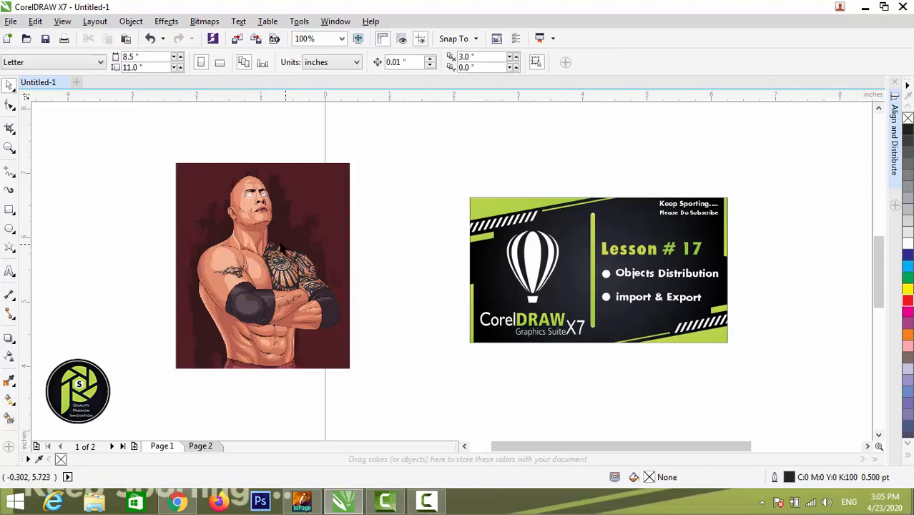
pyautogui.click(280, 243)
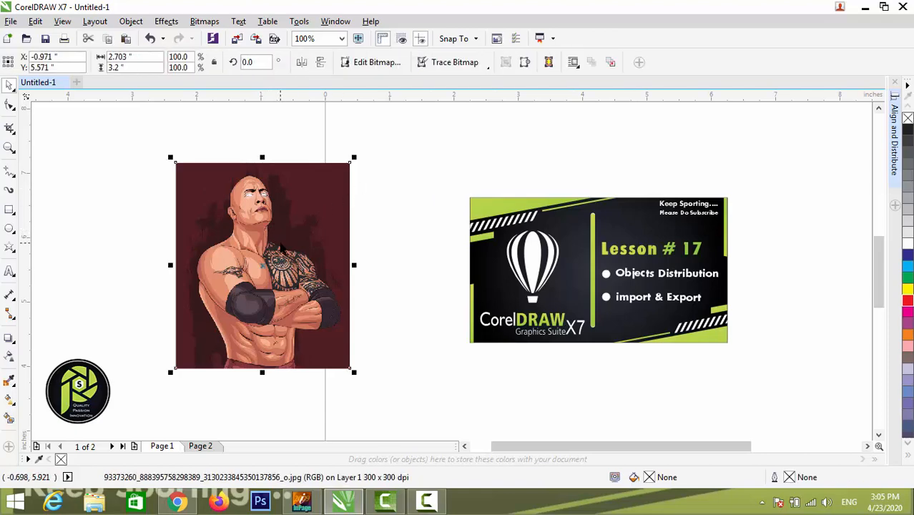
pyautogui.press('Delete')
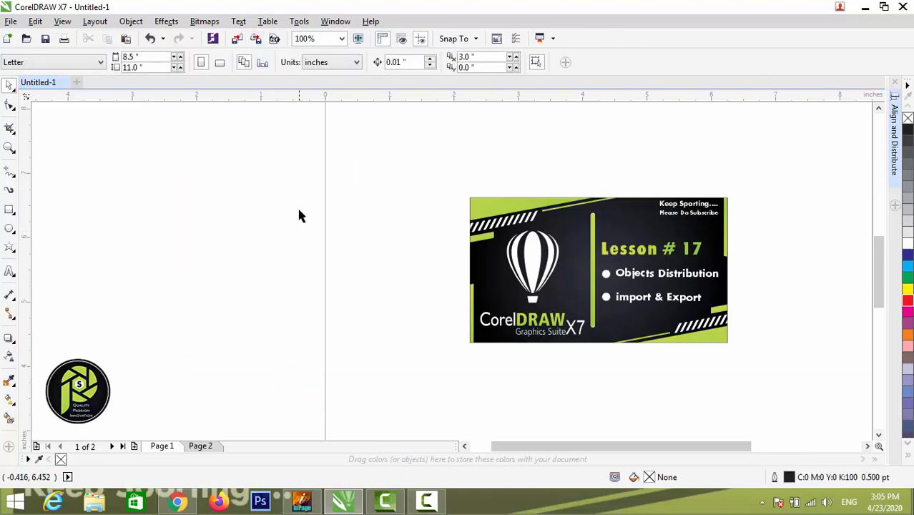
pyautogui.hotkey('ctrl', 'z')
# Move the imported picture fully off the page and export only it to the Desktop as a JPEG named Untitled-1, replacing the existing file.
pyautogui.moveTo(288, 248); pyautogui.dragTo(216, 252)
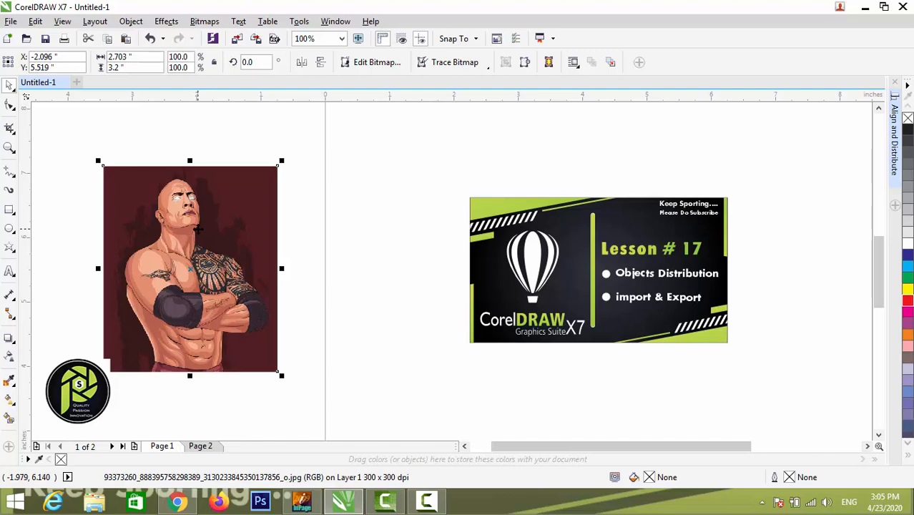
pyautogui.hotkey('ctrl', 'e')
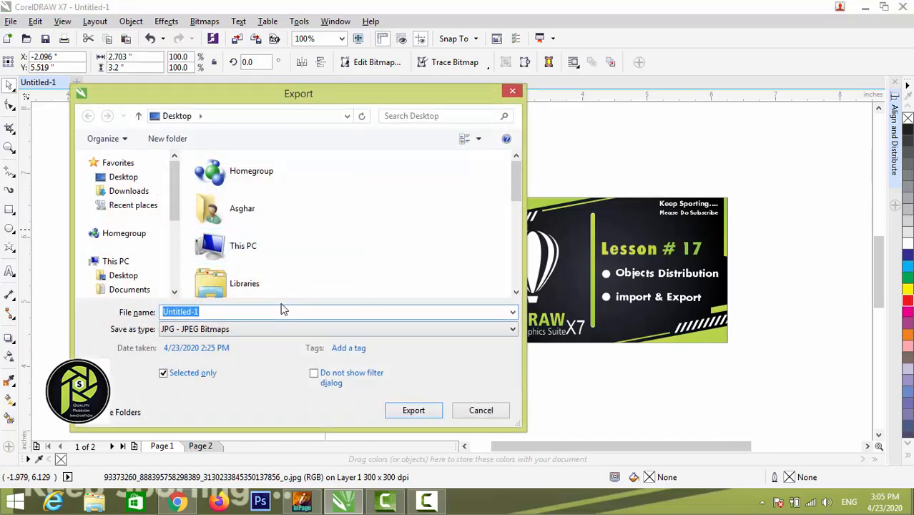
pyautogui.click(239, 331)
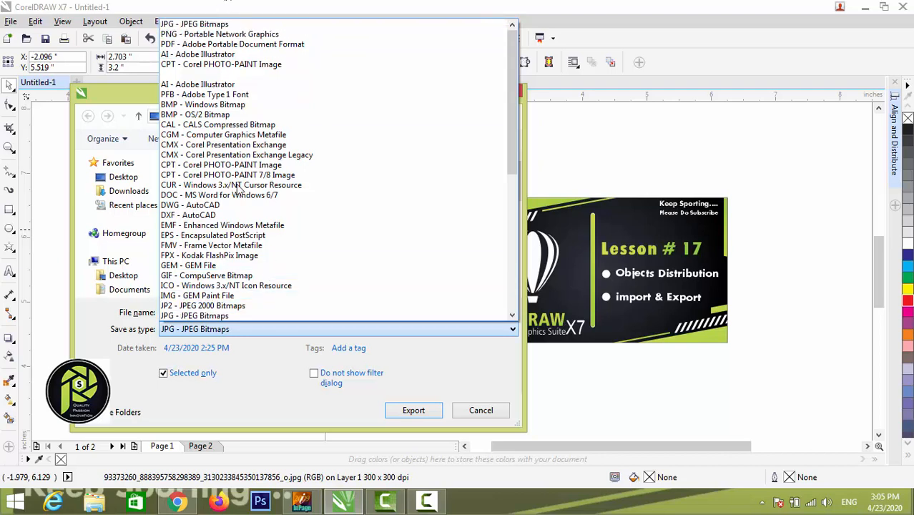
pyautogui.click(196, 25)
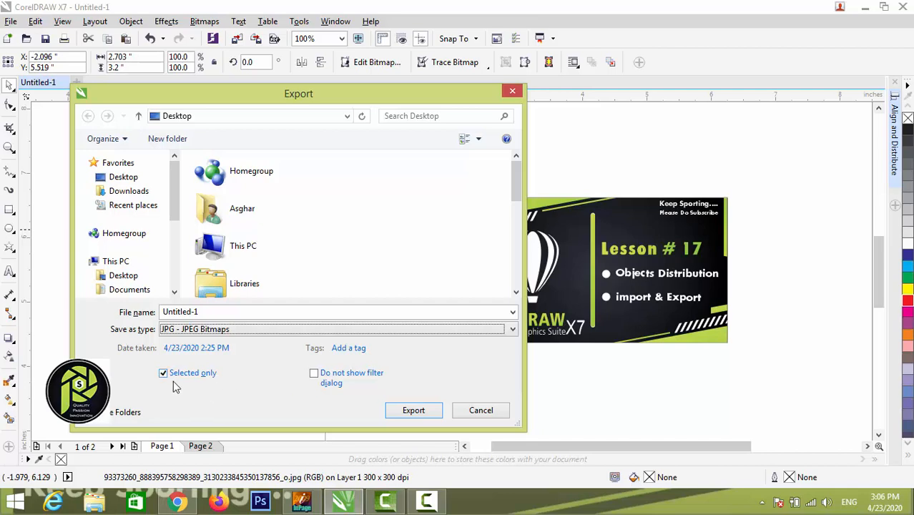
pyautogui.click(413, 413)
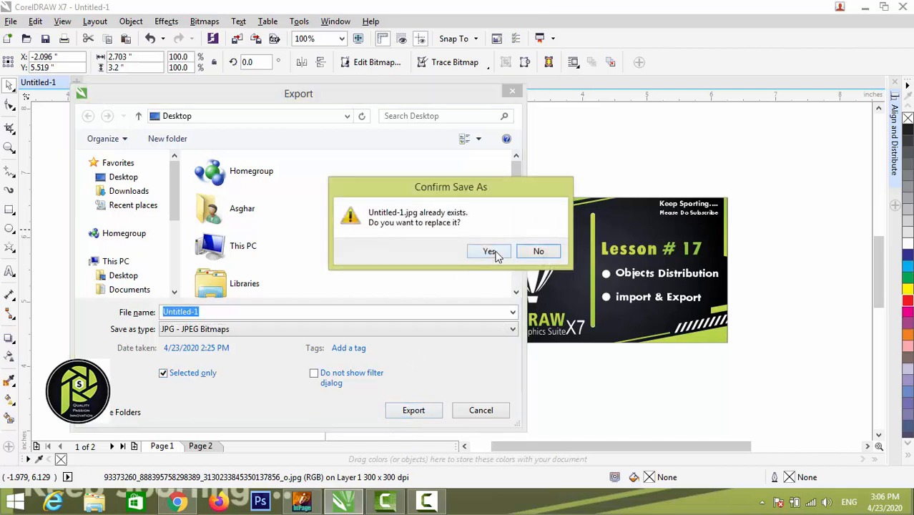
pyautogui.click(491, 251)
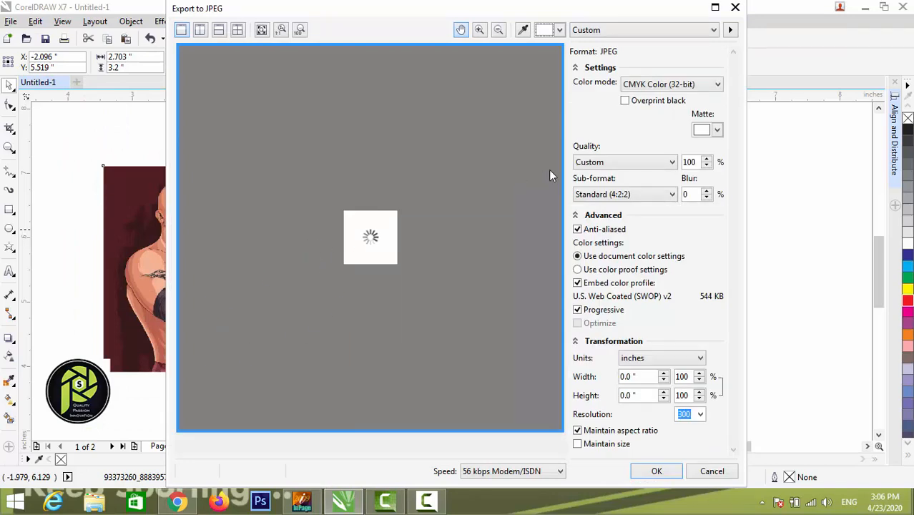
pyautogui.click(653, 472)
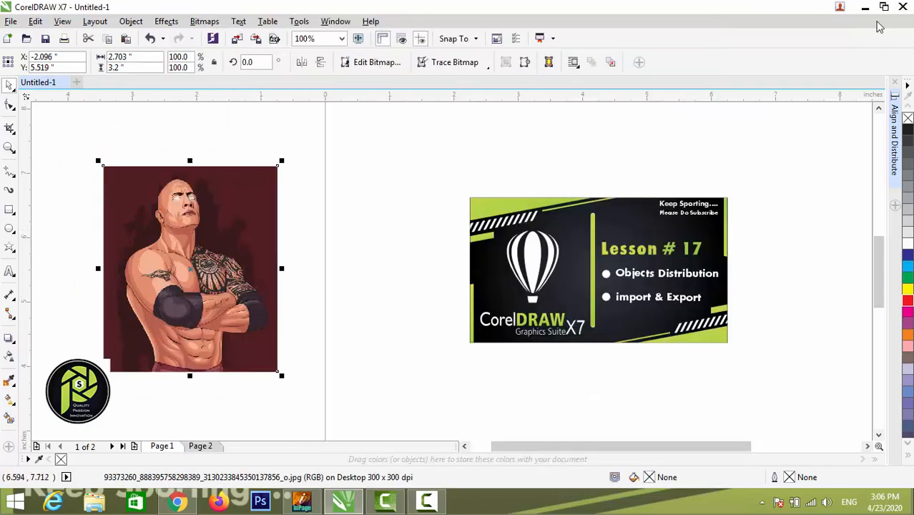
# Switch to the desktop, view the 93373260 picture in Windows Photo Viewer, and return to CorelDRAW with the imported picture selected.
pyautogui.click(864, 7)
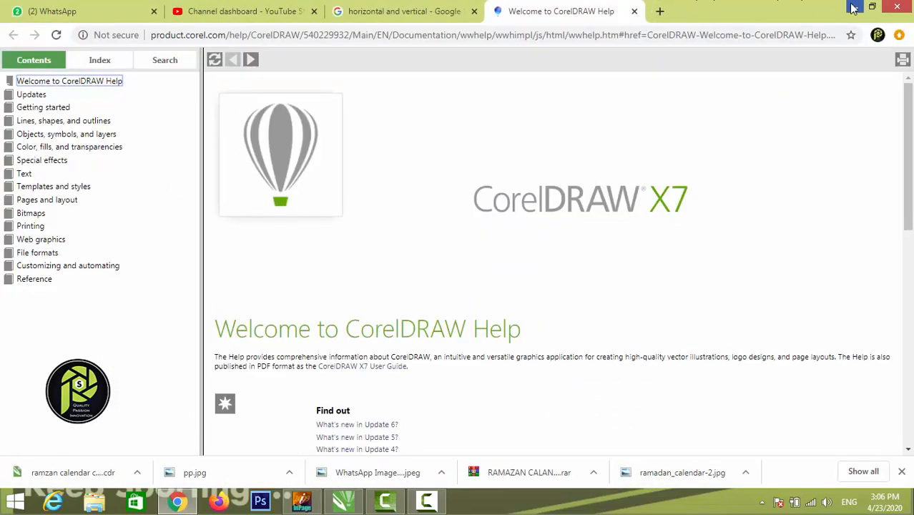
pyautogui.click(851, 7)
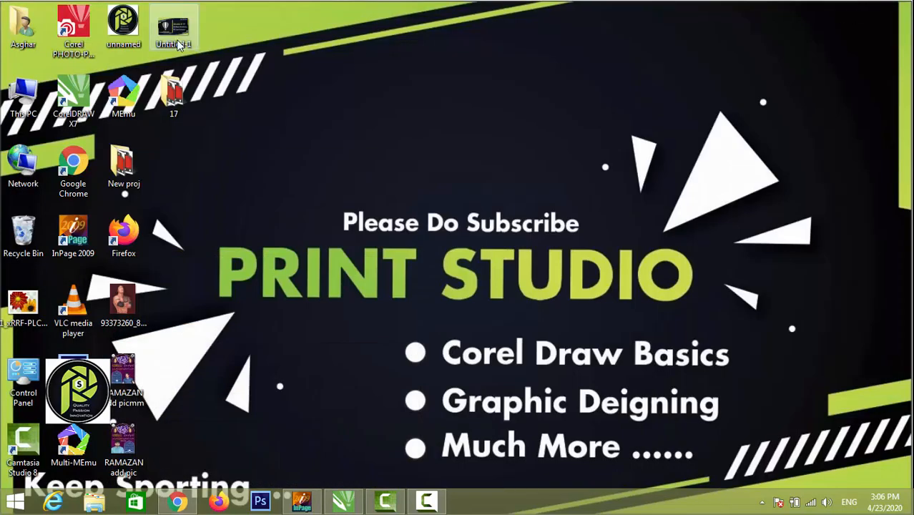
pyautogui.doubleClick(122, 302)
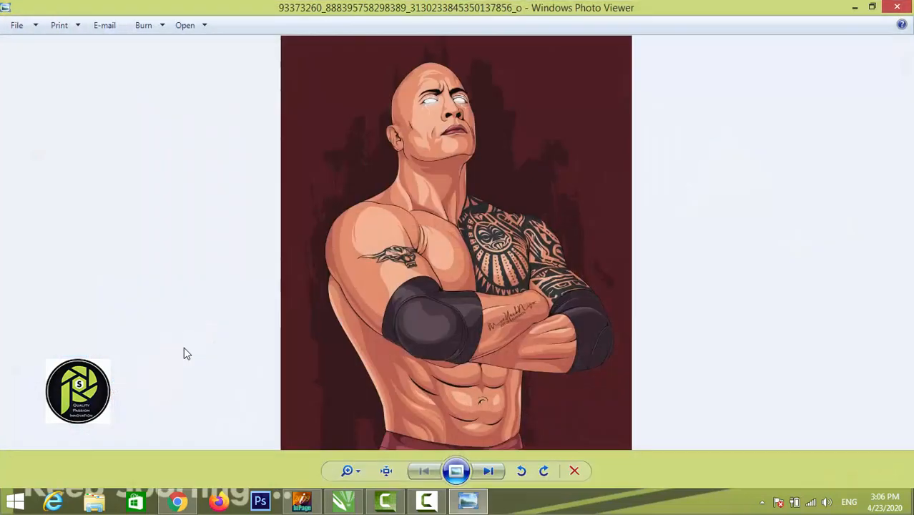
pyautogui.click(898, 7)
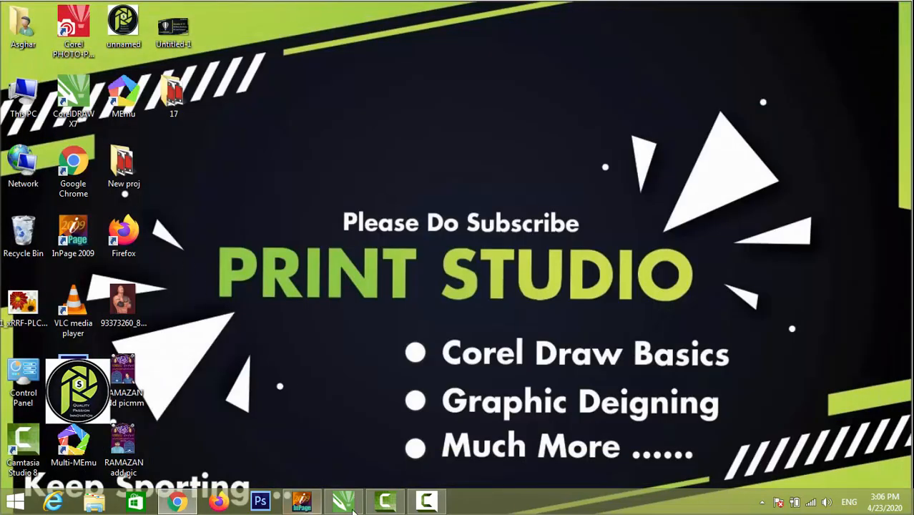
pyautogui.click(345, 502)
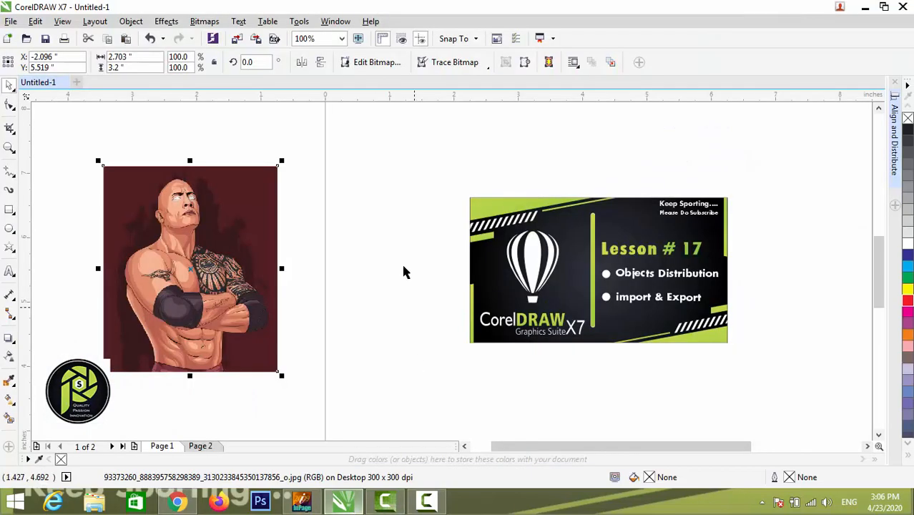
pyautogui.click(363, 300)
pyautogui.click(171, 278)
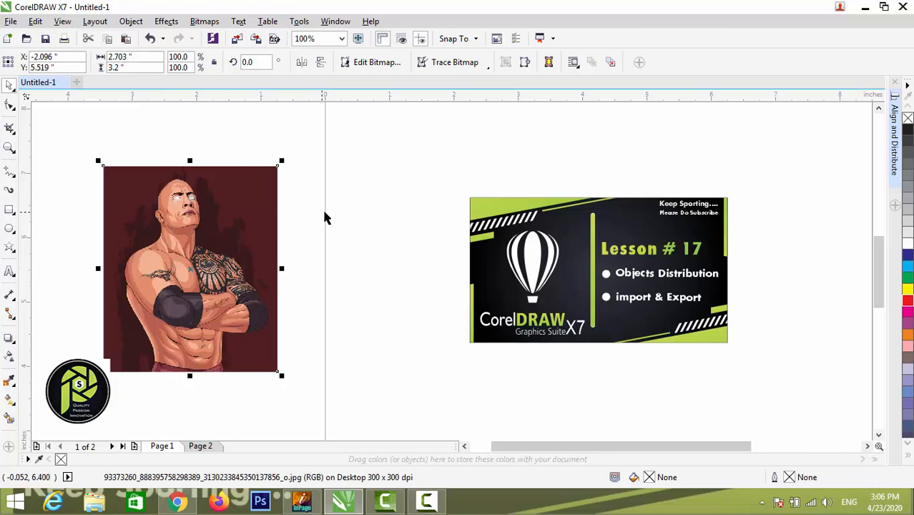
# Start another import and browse on the Work (E:) drive to the coral work folder inside Corel files.
pyautogui.hotkey('ctrl', 'i')
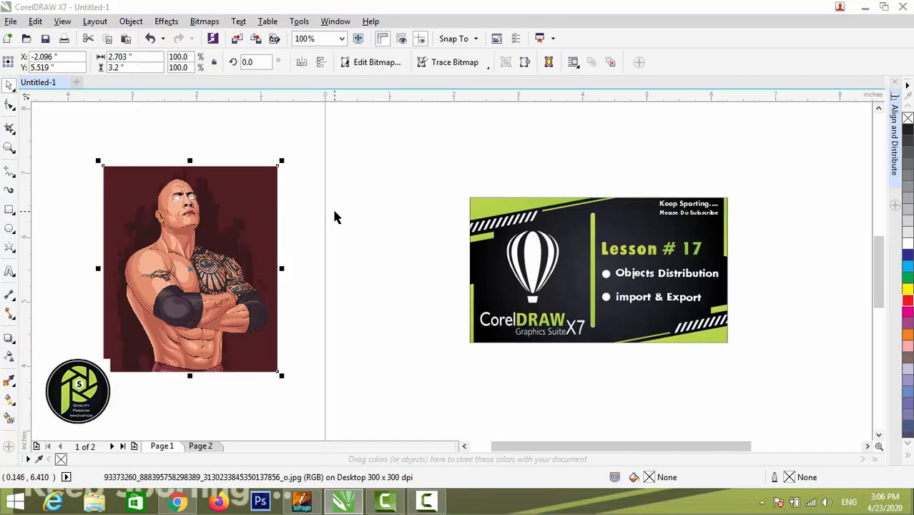
pyautogui.scroll(-3, 143, 250)
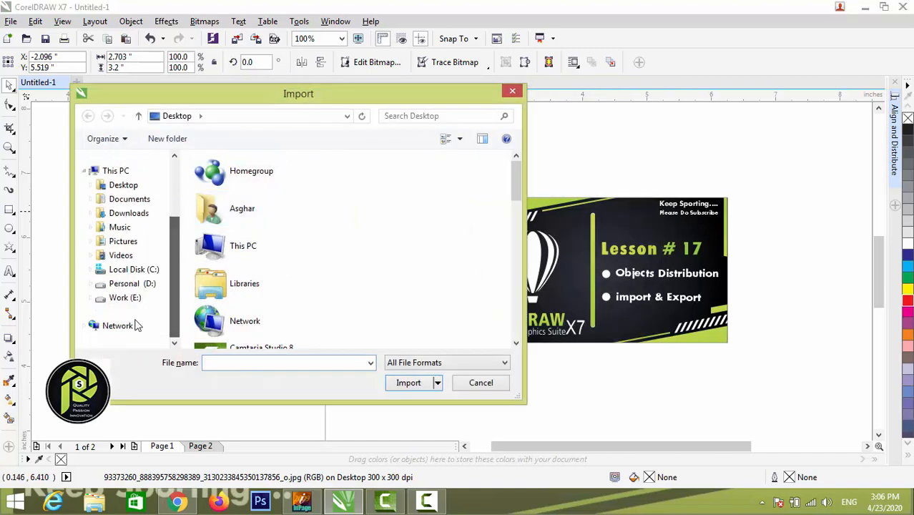
pyautogui.click(125, 298)
pyautogui.doubleClick(218, 180)
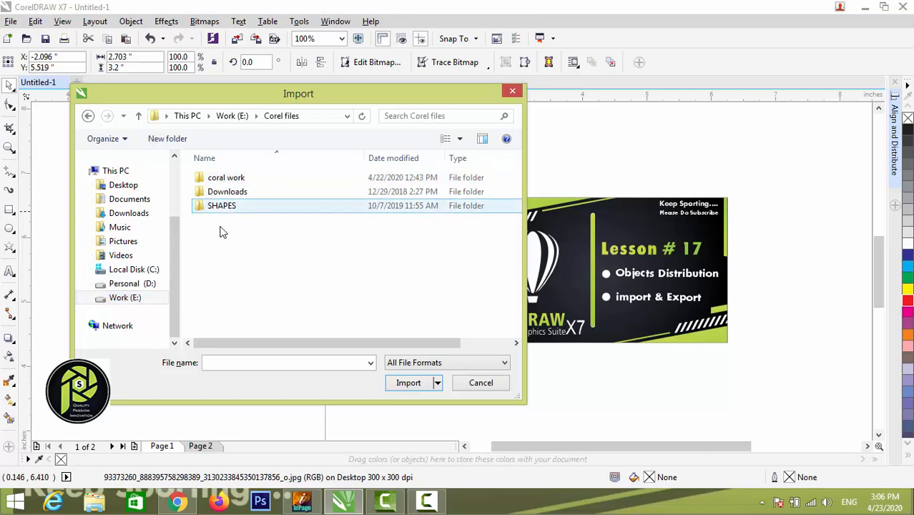
pyautogui.doubleClick(237, 178)
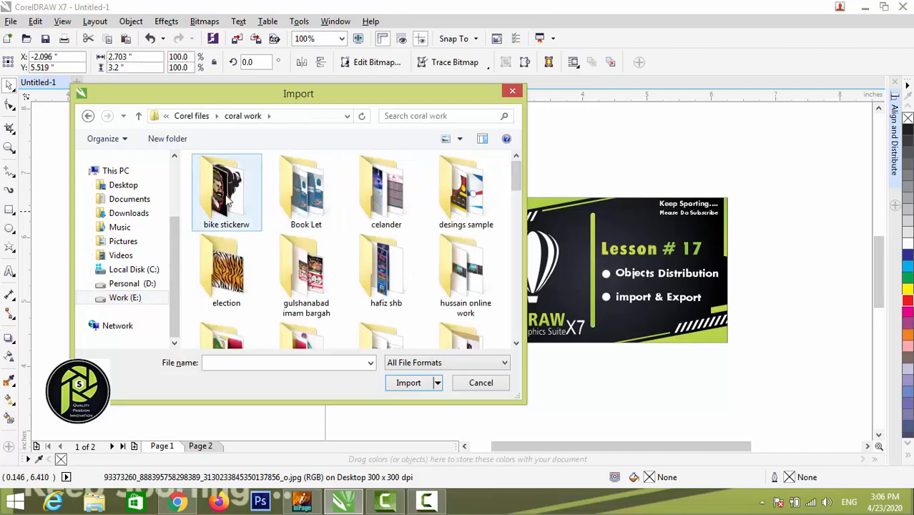
pyautogui.moveTo(514, 173); pyautogui.dragTo(520, 192)
pyautogui.doubleClick(389, 300)
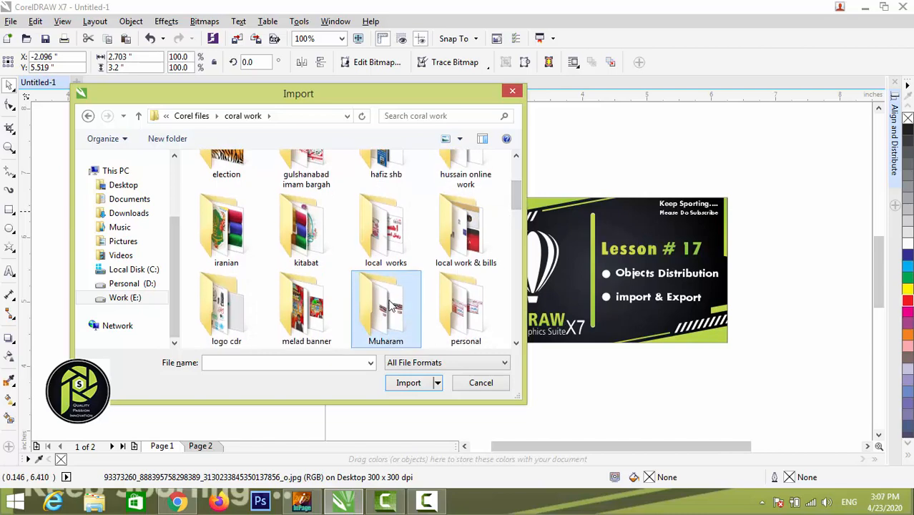
pyautogui.click(88, 116)
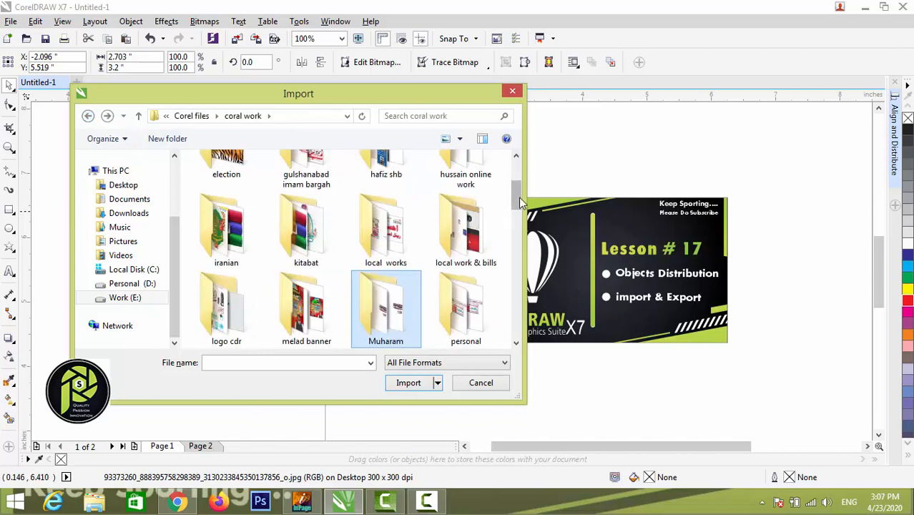
pyautogui.moveTo(519, 194); pyautogui.dragTo(521, 166)
# Import dragon logo.cdr from the bike stickerw folder at its original size and move it off the page, beyond the portrait picture.
pyautogui.doubleClick(226, 189)
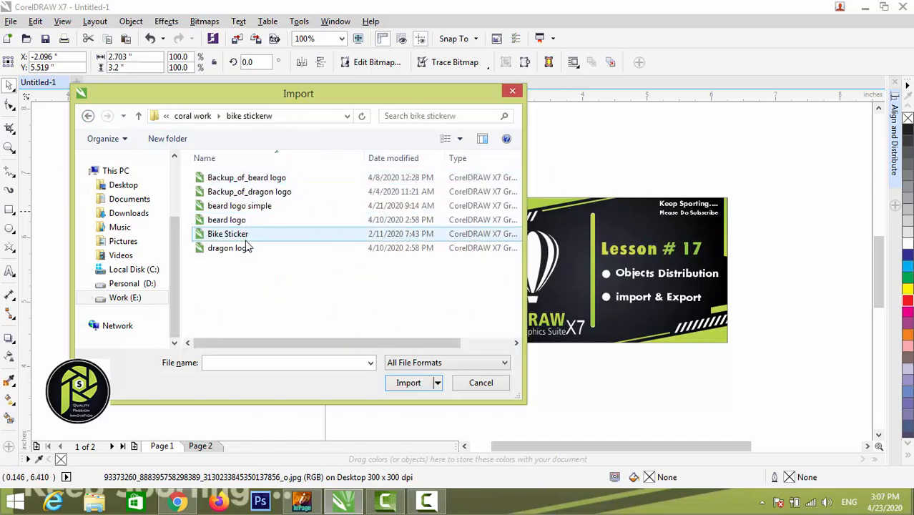
pyautogui.doubleClick(246, 248)
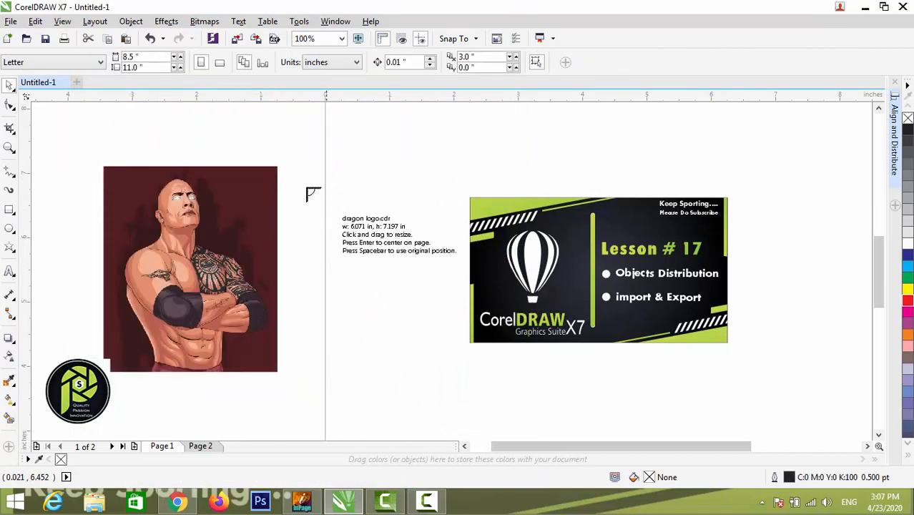
pyautogui.click(287, 163)
pyautogui.scroll(-1, 605, 209)
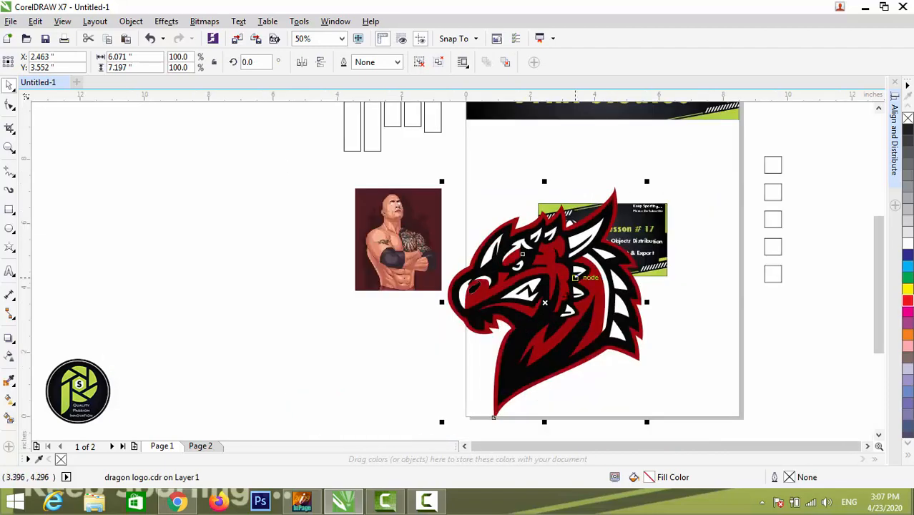
pyautogui.moveTo(553, 294); pyautogui.dragTo(214, 268)
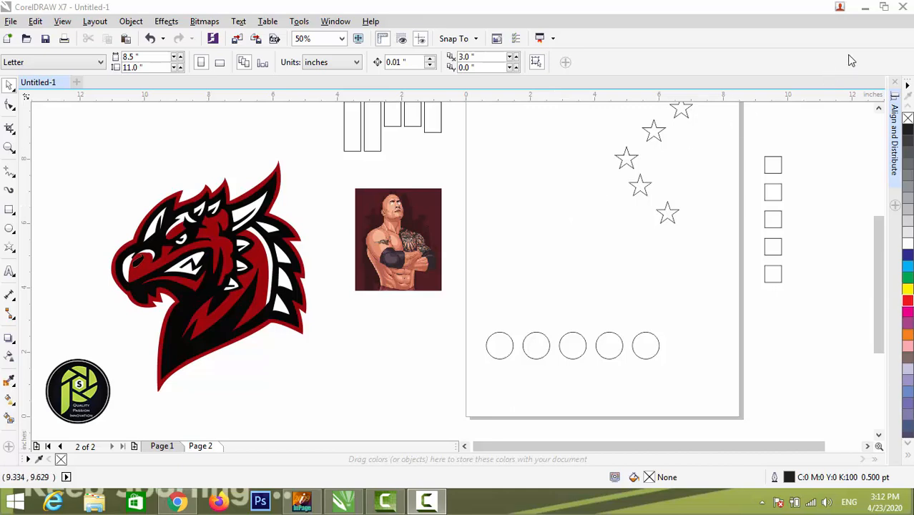
# Switch to the Windows desktop and refresh it.
pyautogui.click(864, 7)
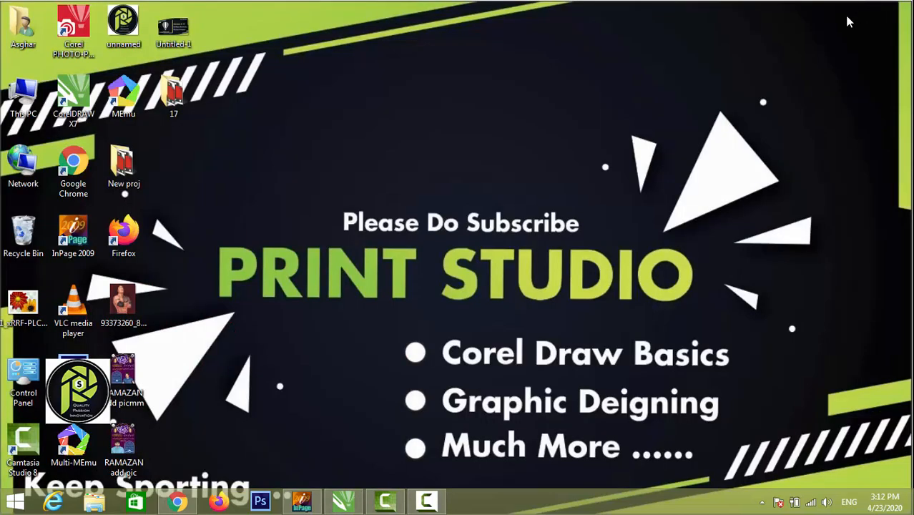
pyautogui.rightClick(532, 140)
pyautogui.click(562, 180)
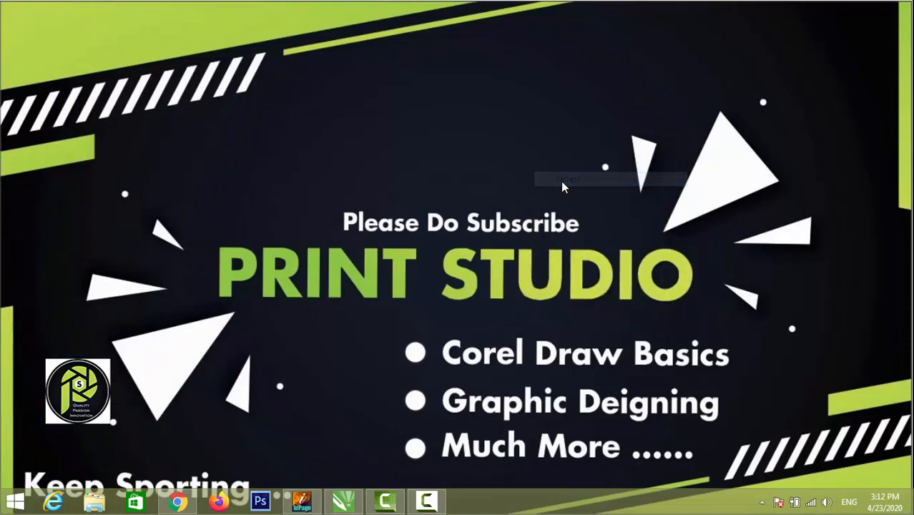